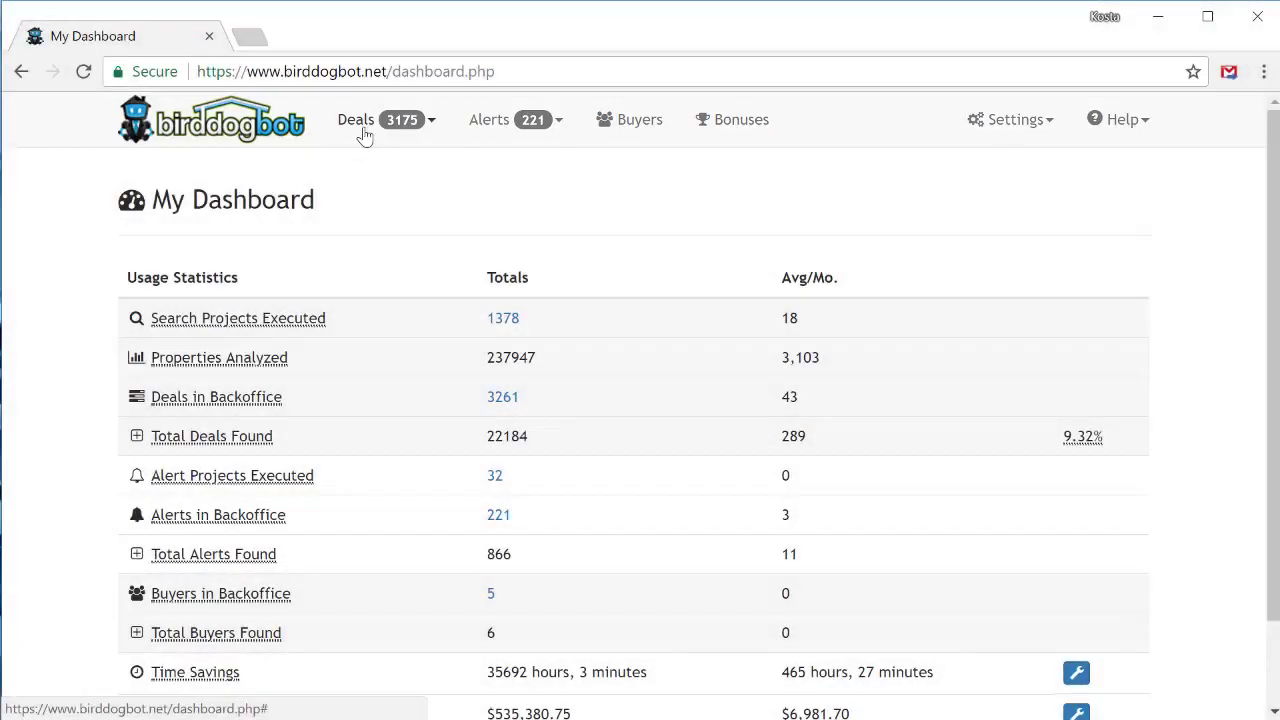
- Browse the Deals and Alerts menus, then show the Settings menu's account options
{"action": "left_click", "coordinate": [365, 133]}
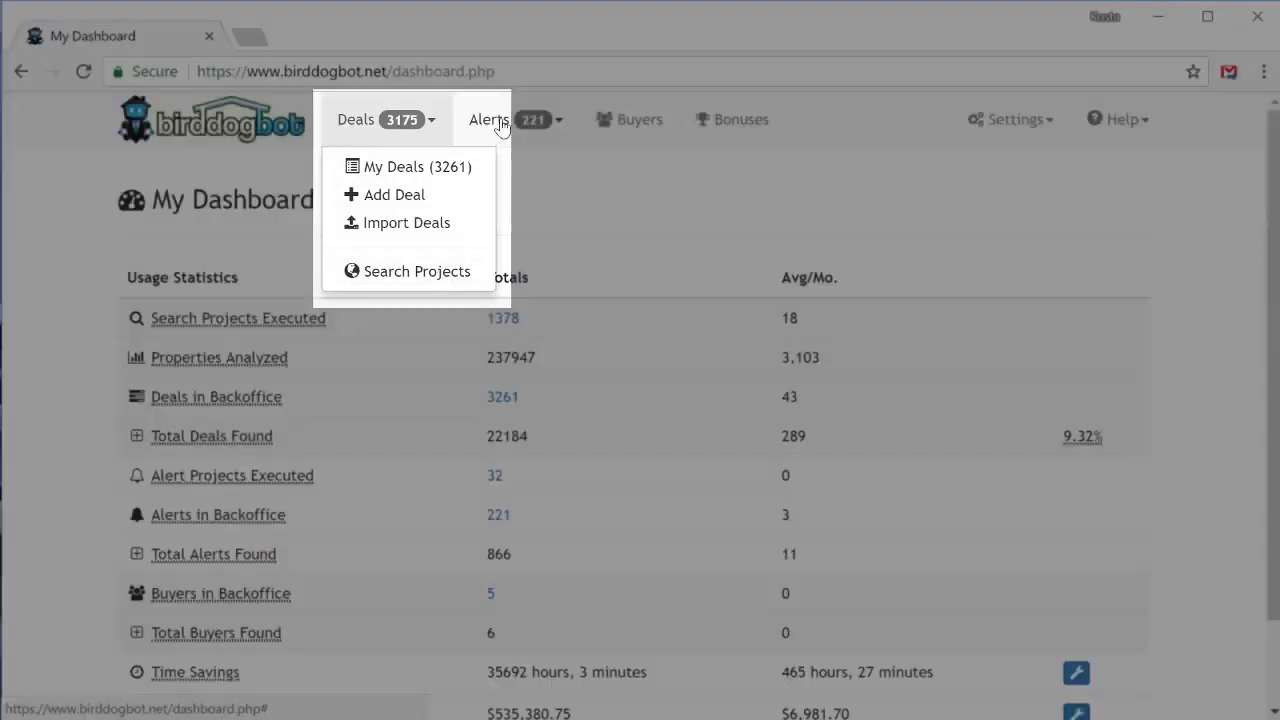
{"action": "left_click", "coordinate": [508, 122]}
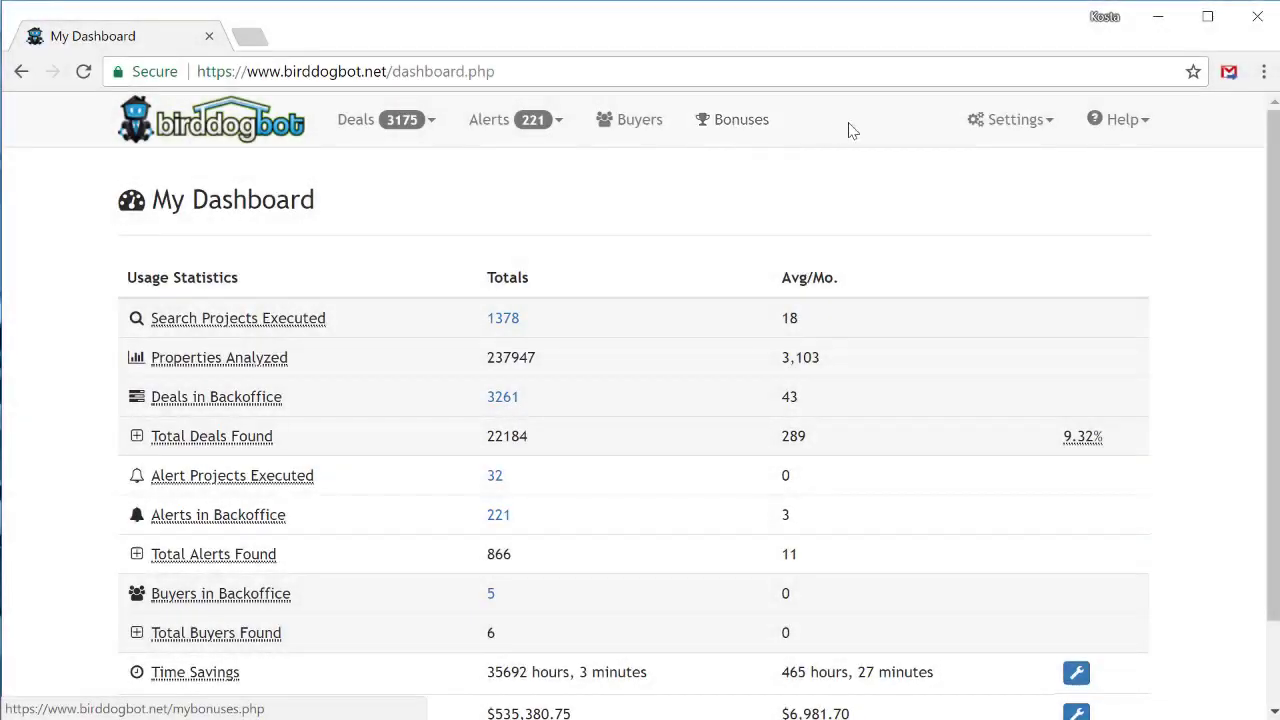
{"action": "left_click", "coordinate": [1003, 120]}
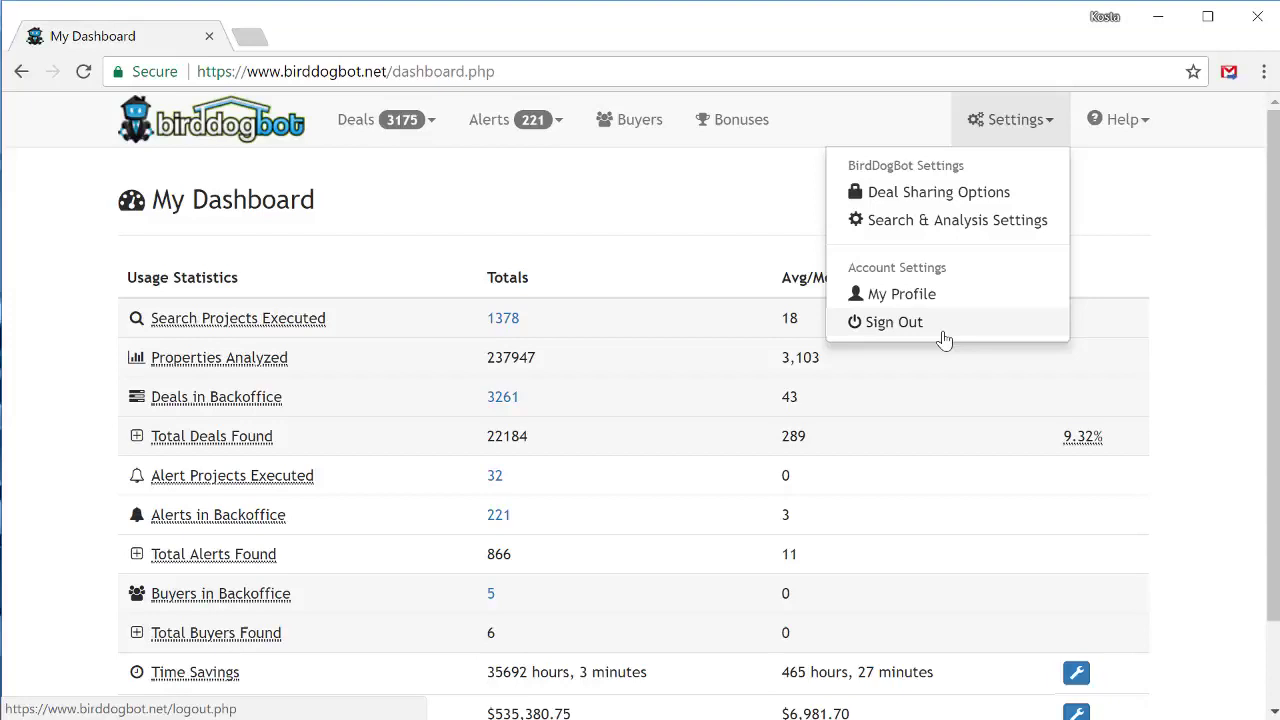
- Show the My Profile page's Email Notifications settings, then bring up the Help menu
{"action": "left_click", "coordinate": [895, 298]}
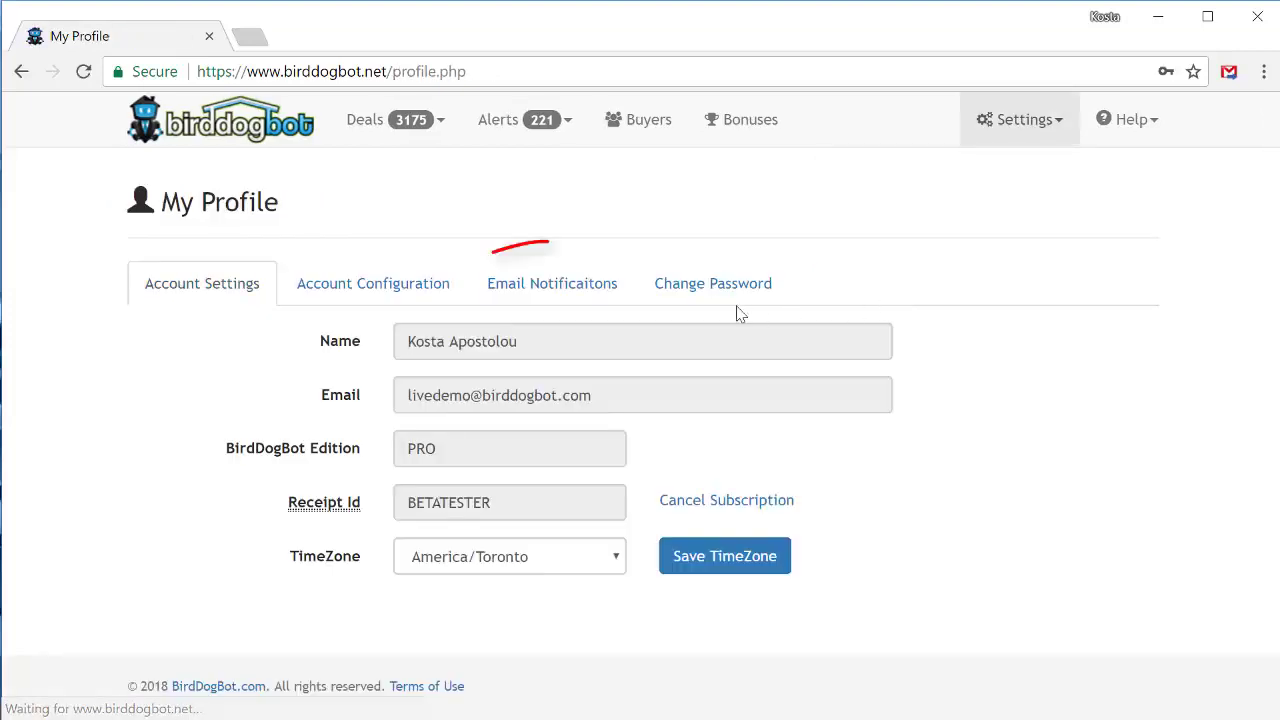
{"action": "left_click", "coordinate": [573, 291]}
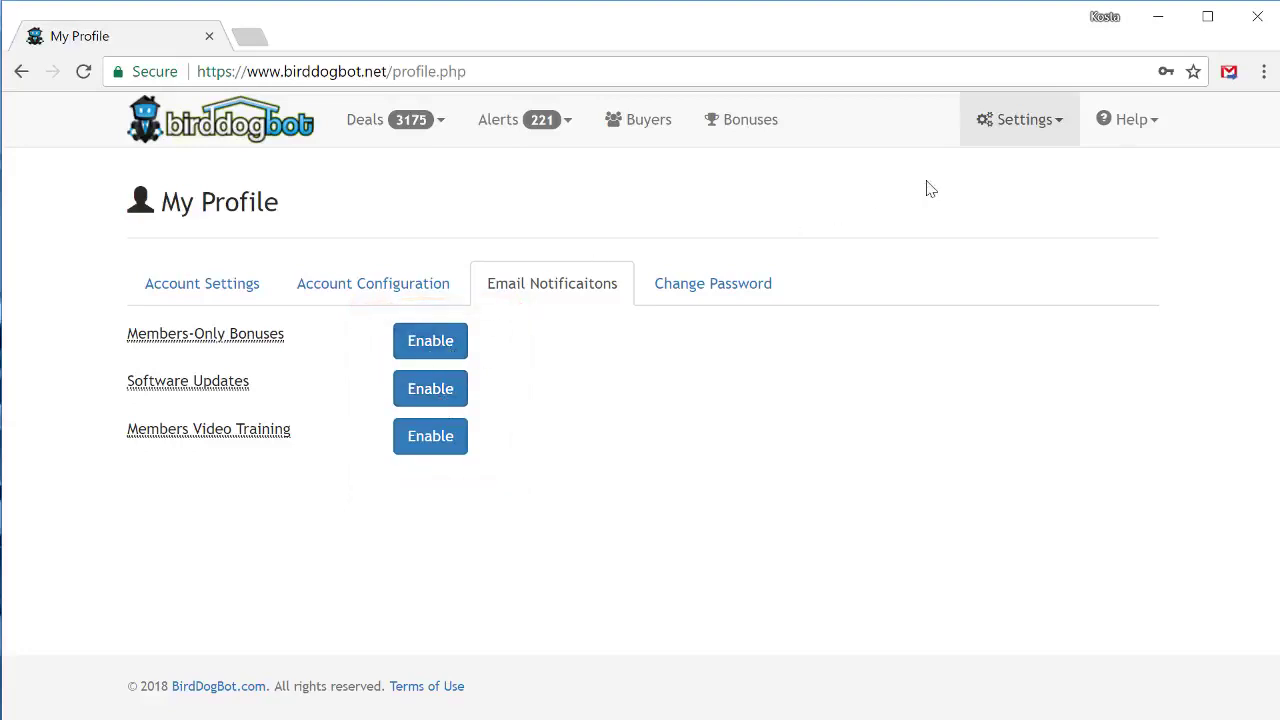
{"action": "left_click", "coordinate": [1124, 130]}
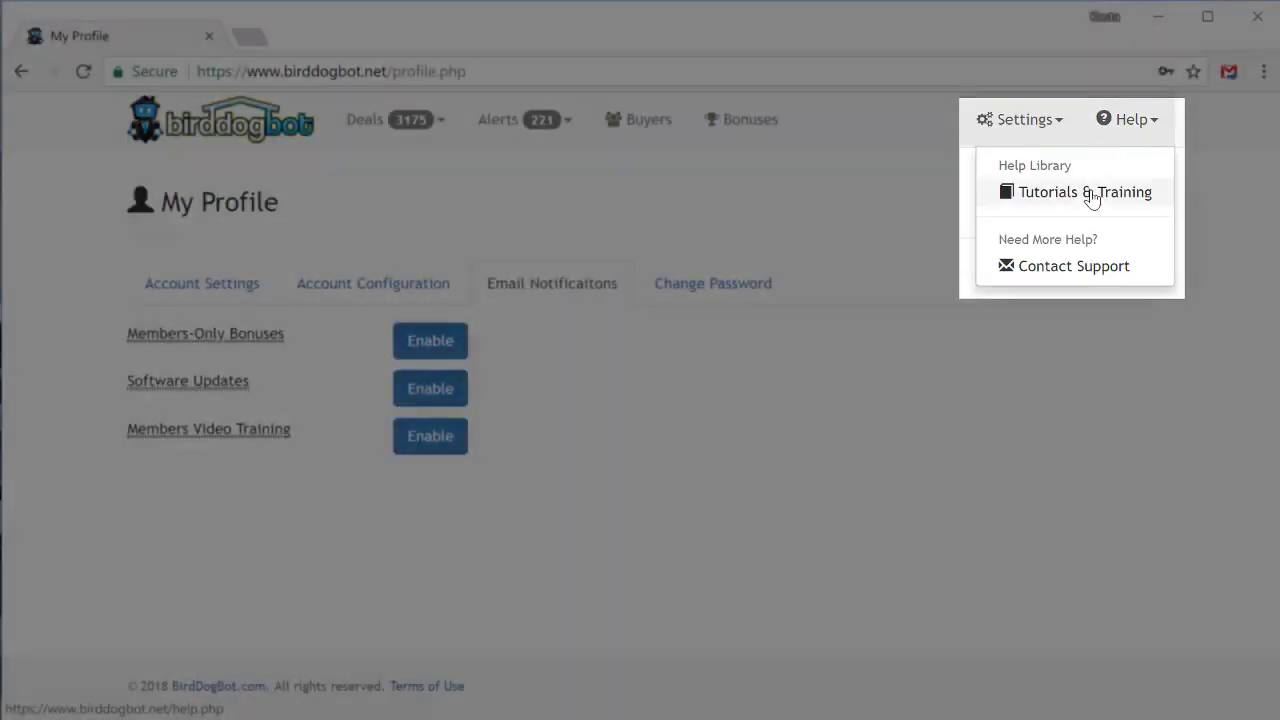
- In Tutorials & Training, expand BirdDogBot Tutorials > Finding Deals and view its search projects article and overview video
{"action": "left_click", "coordinate": [1088, 194]}
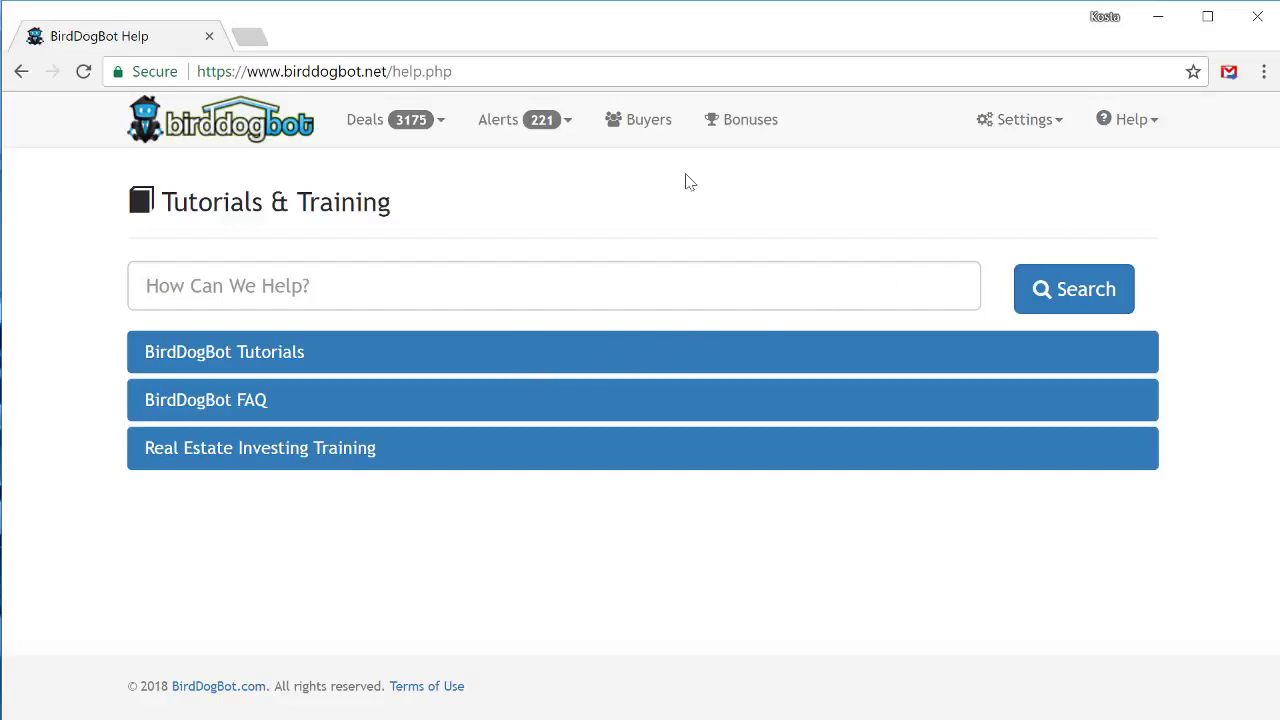
{"action": "left_click", "coordinate": [240, 358]}
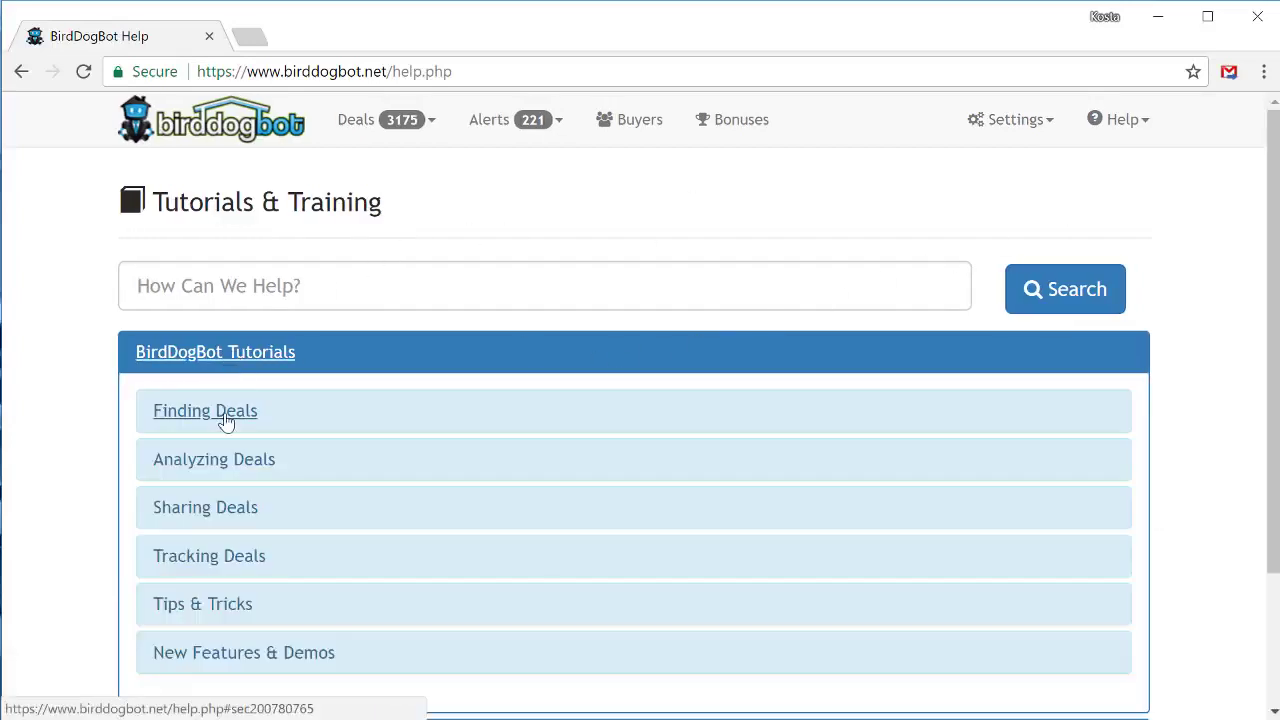
{"action": "left_click", "coordinate": [185, 414]}
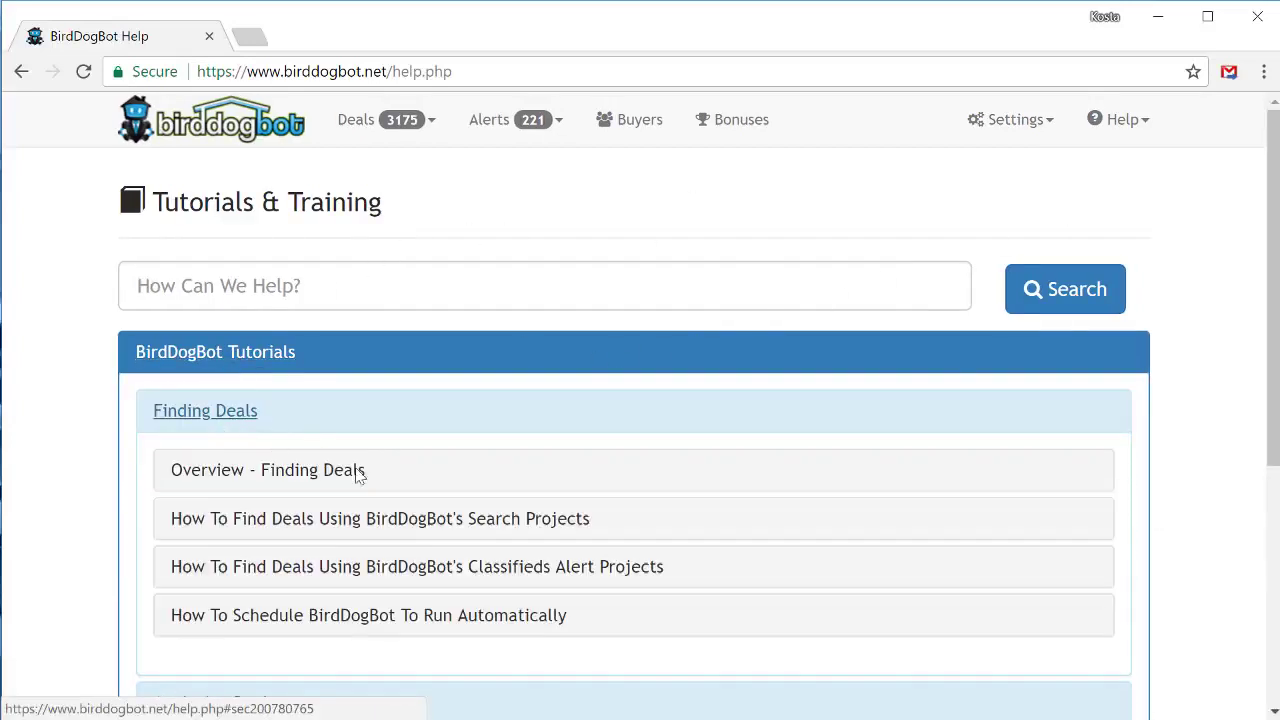
{"action": "left_click", "coordinate": [330, 530]}
{"action": "left_click", "coordinate": [372, 450]}
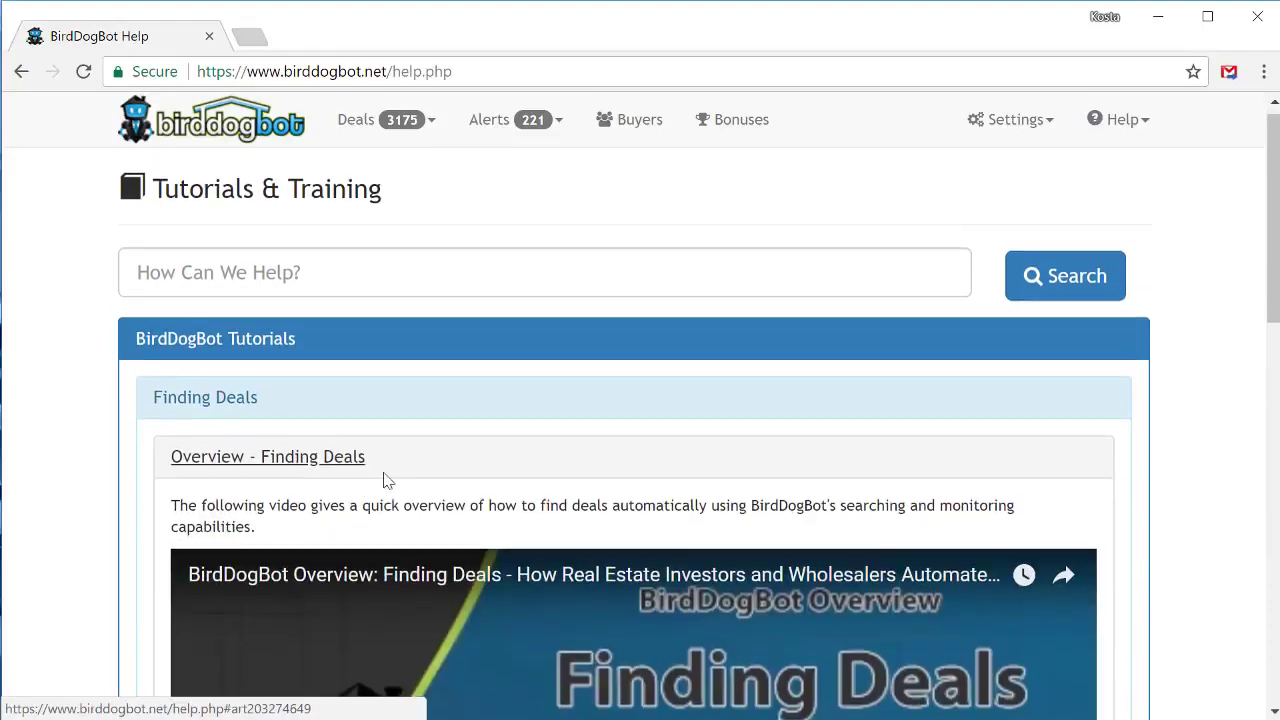
{"action": "scroll", "coordinate": [393, 483], "scroll_direction": "up", "scroll_amount": 3}
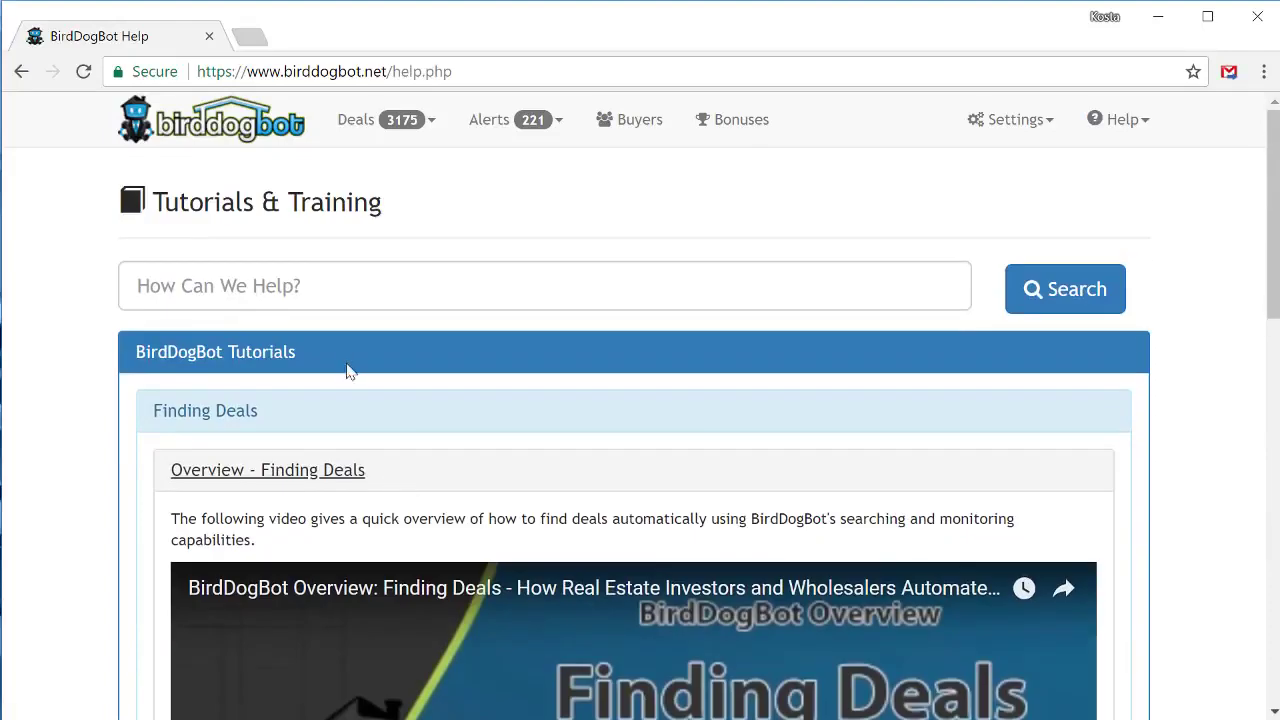
- Try the help library search, then go to Help > Contact Support
{"action": "left_click", "coordinate": [297, 286]}
{"action": "left_click", "coordinate": [224, 287]}
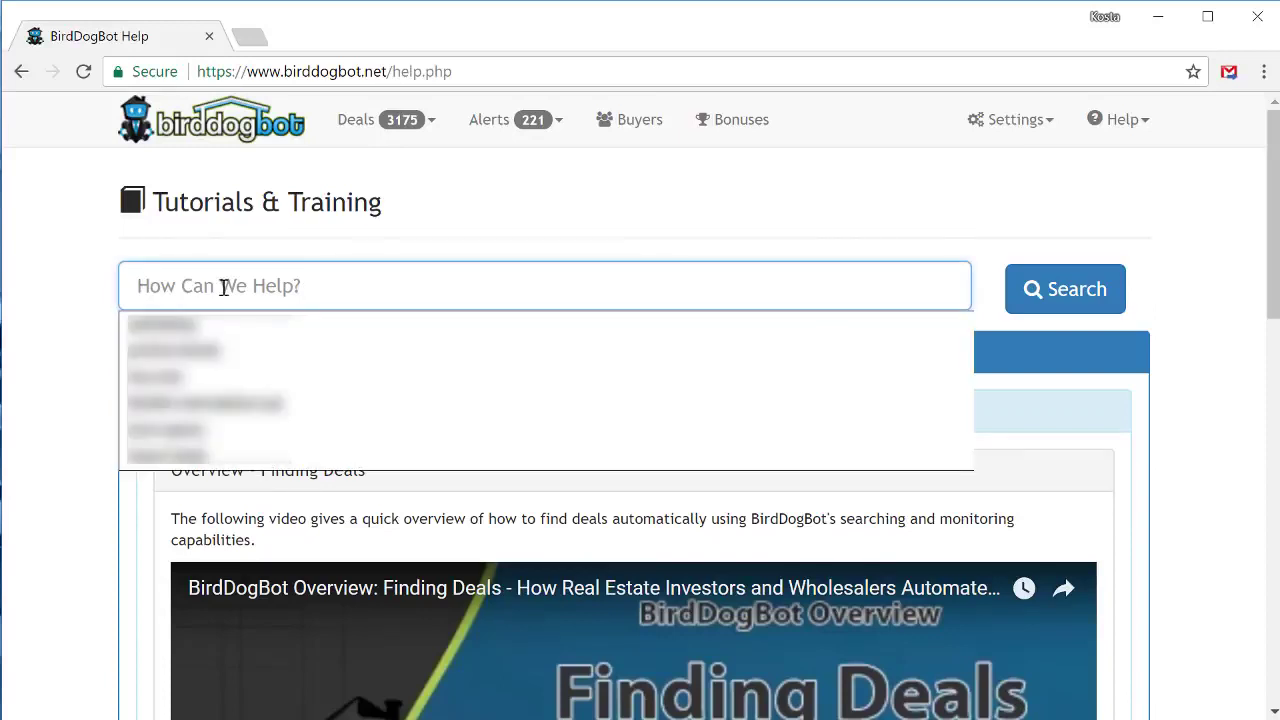
{"action": "left_click", "coordinate": [1124, 137]}
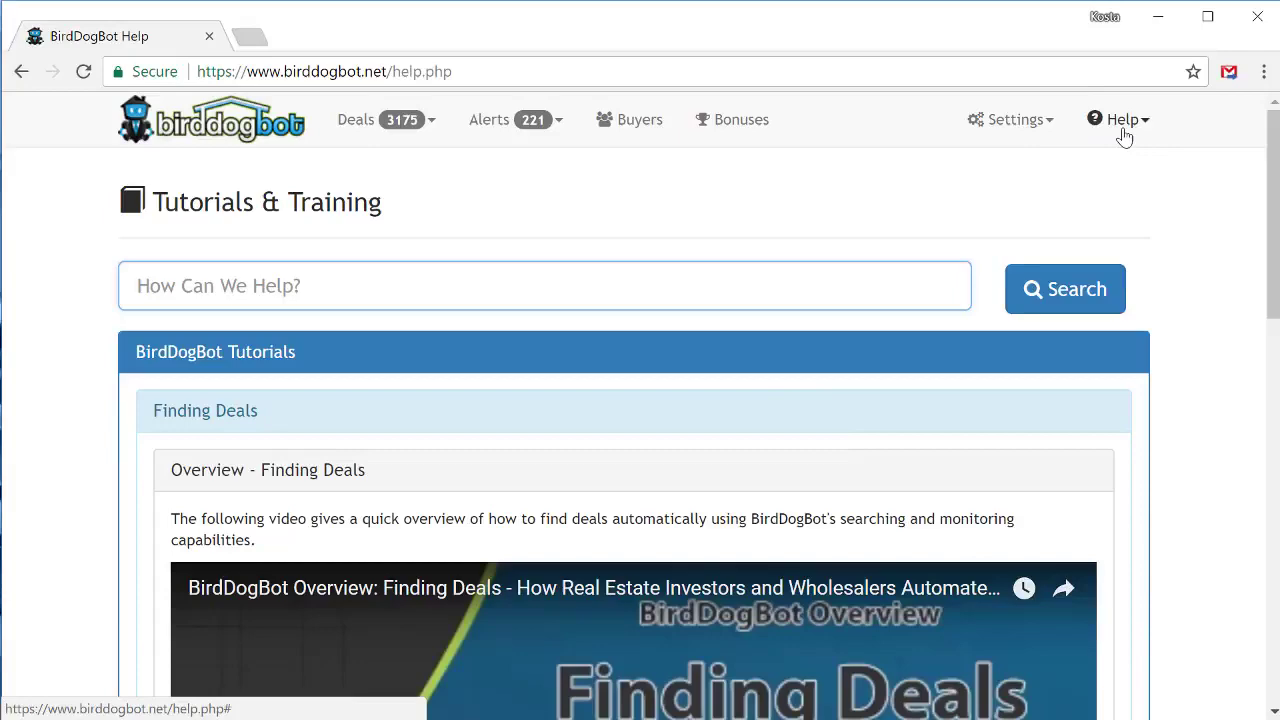
{"action": "left_click", "coordinate": [1124, 137]}
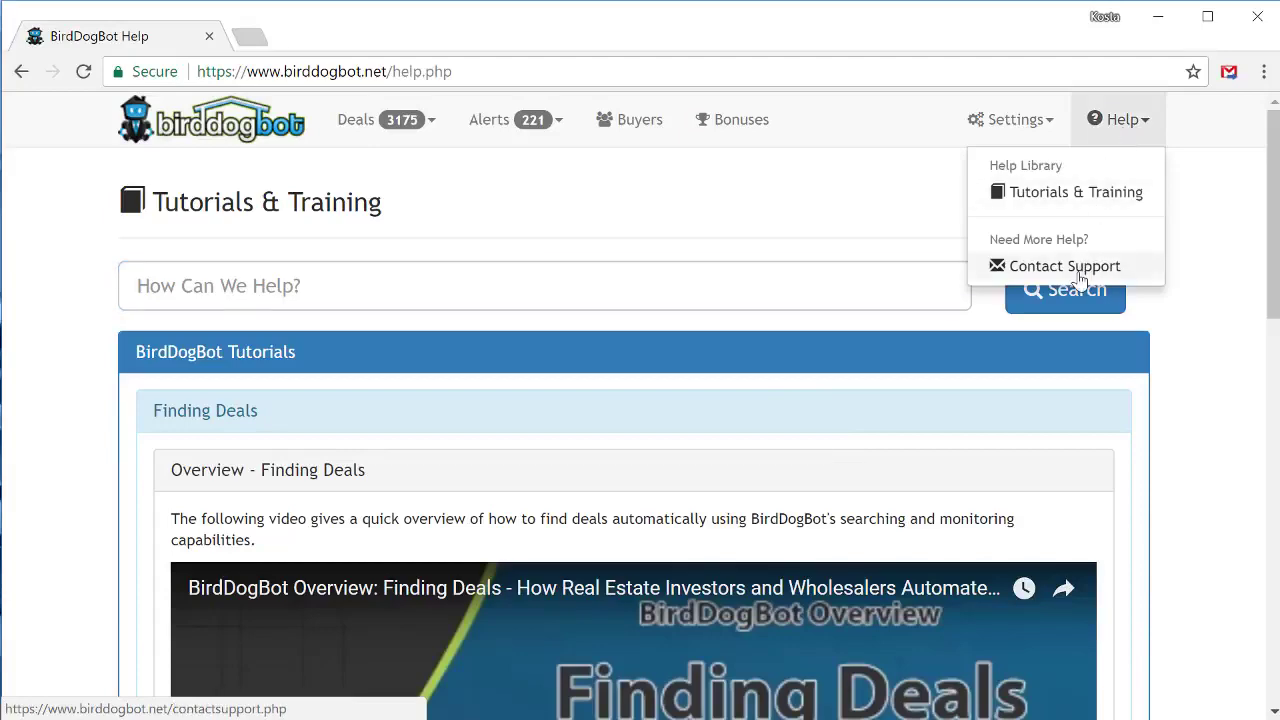
{"action": "left_click", "coordinate": [1080, 279]}
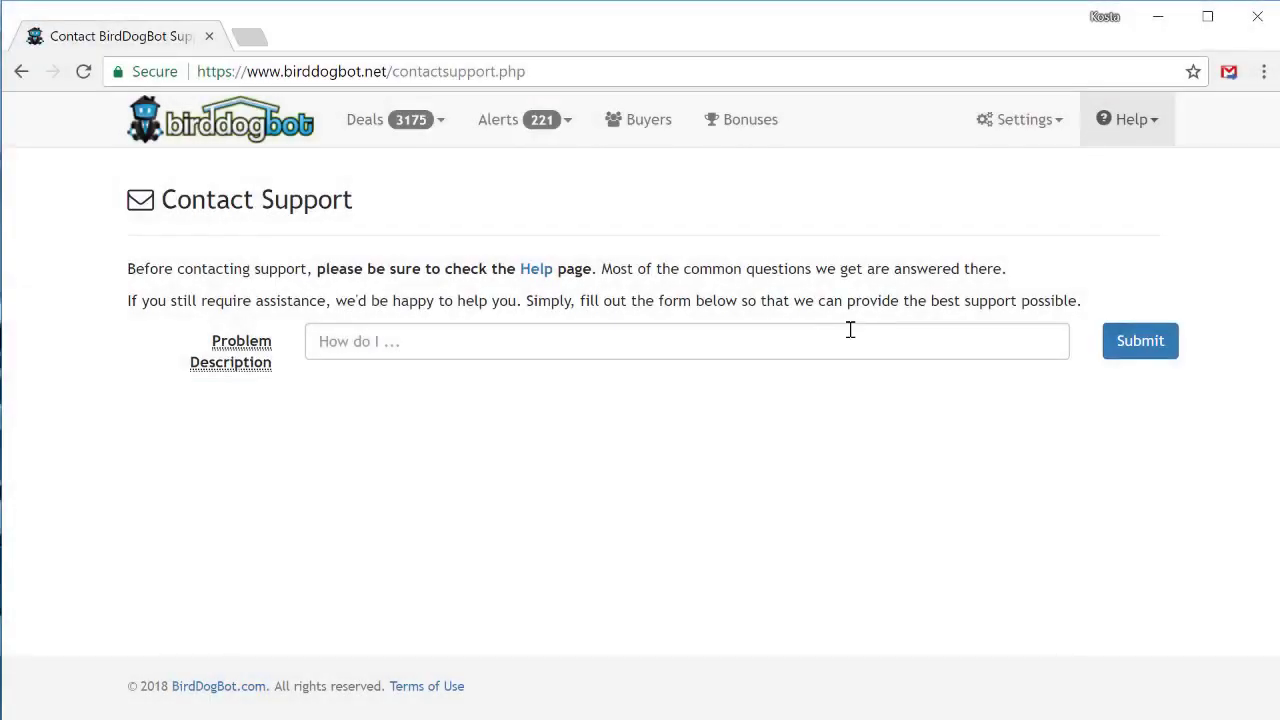
{"action": "left_click", "coordinate": [1131, 120]}
- Go to Deals > Search Projects and start adding a new search project
{"action": "left_click", "coordinate": [385, 128]}
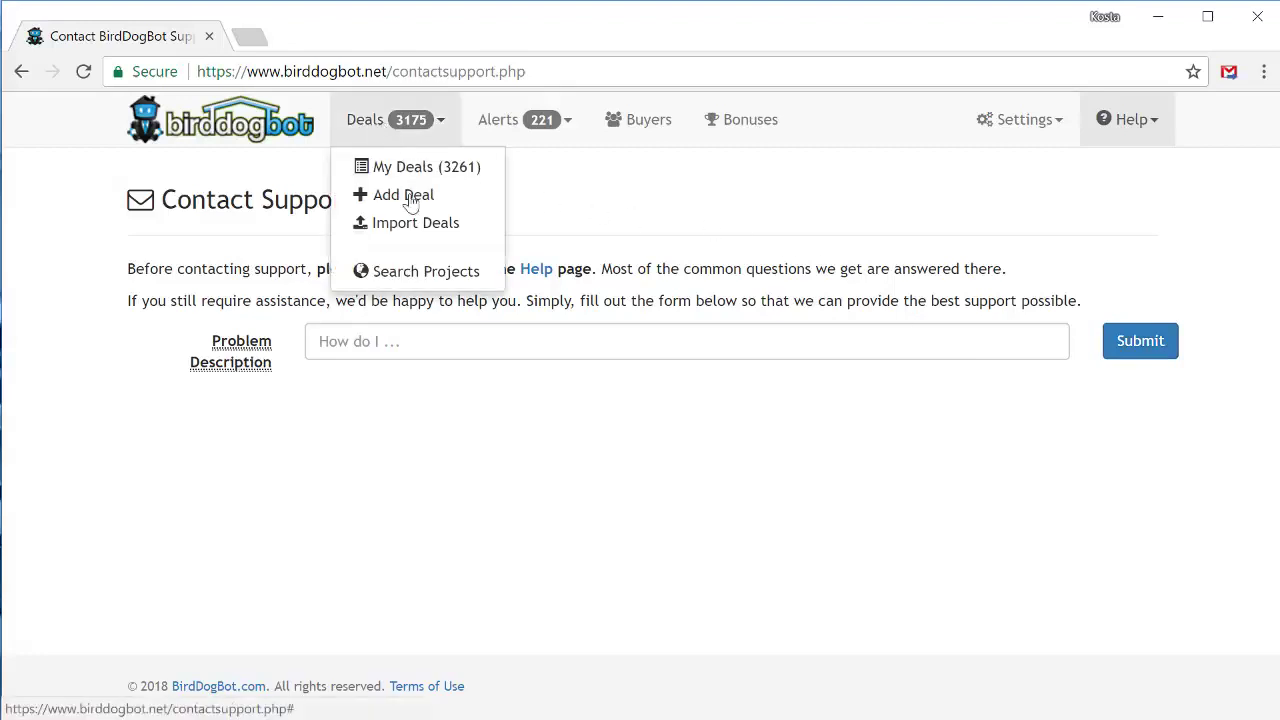
{"action": "left_click", "coordinate": [442, 278]}
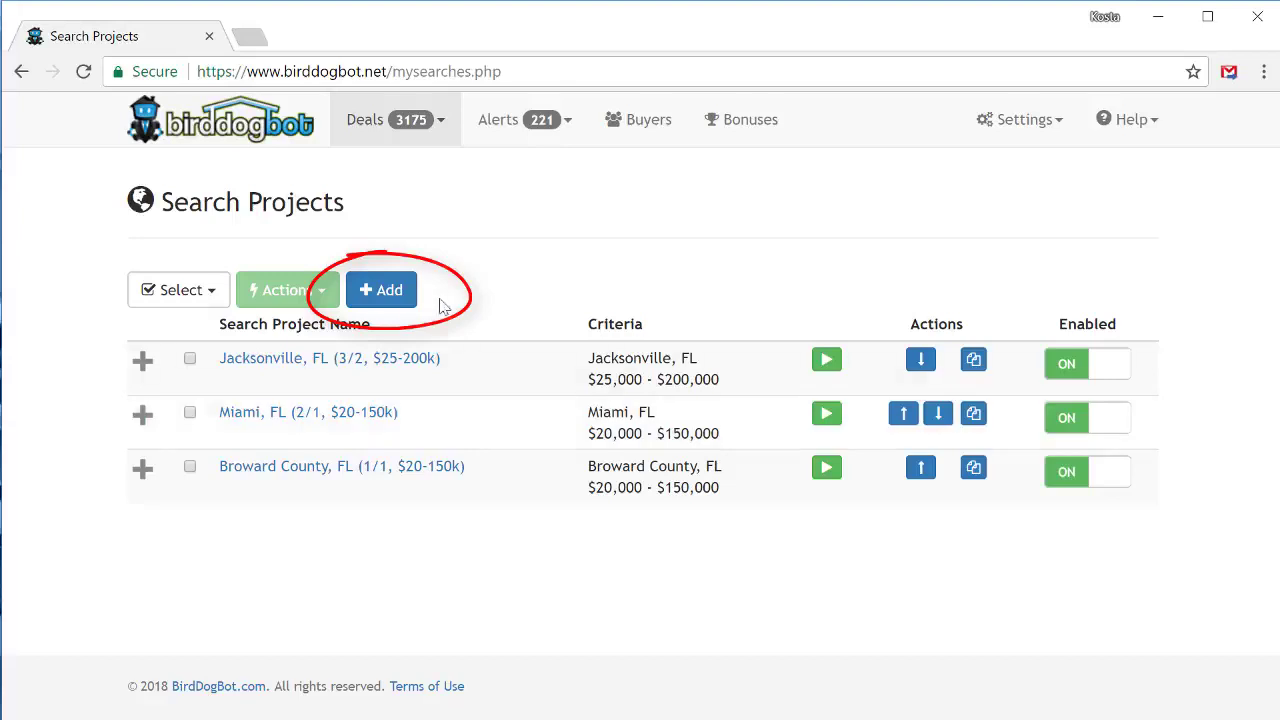
{"action": "left_click", "coordinate": [386, 300]}
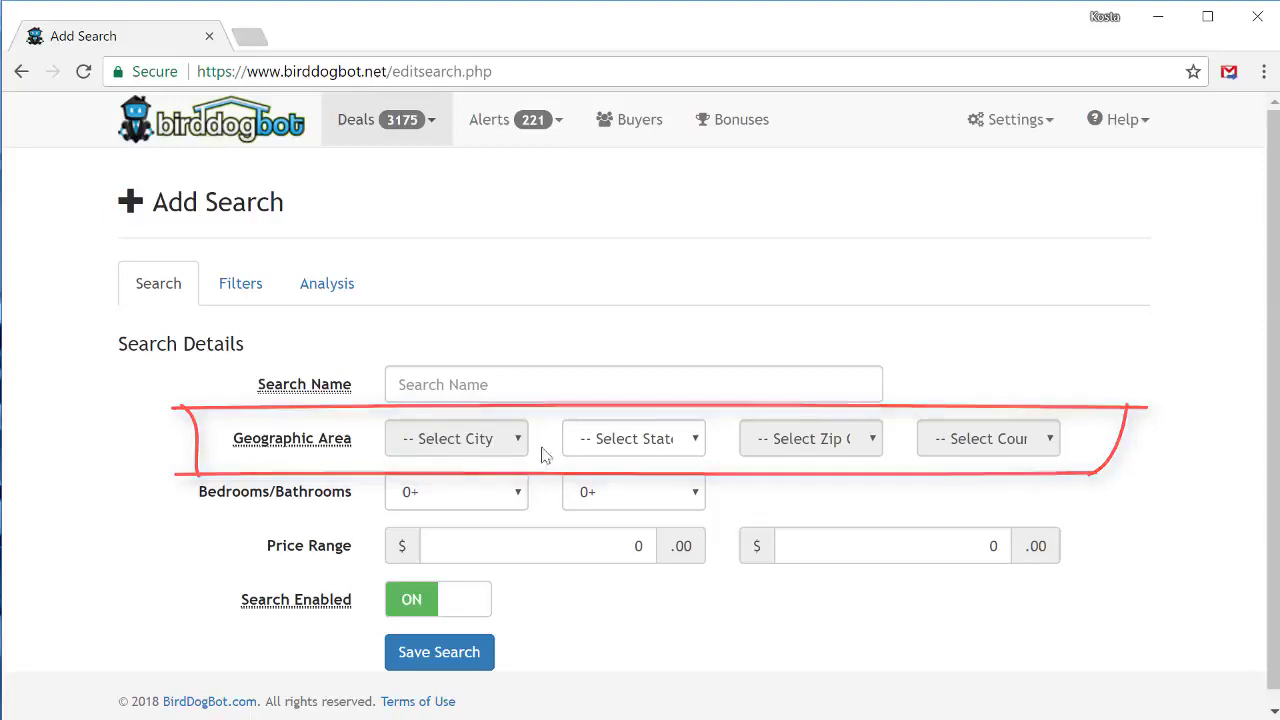
- Set the search state to Florida and pick Orlando from the city list
{"action": "left_click", "coordinate": [631, 444]}
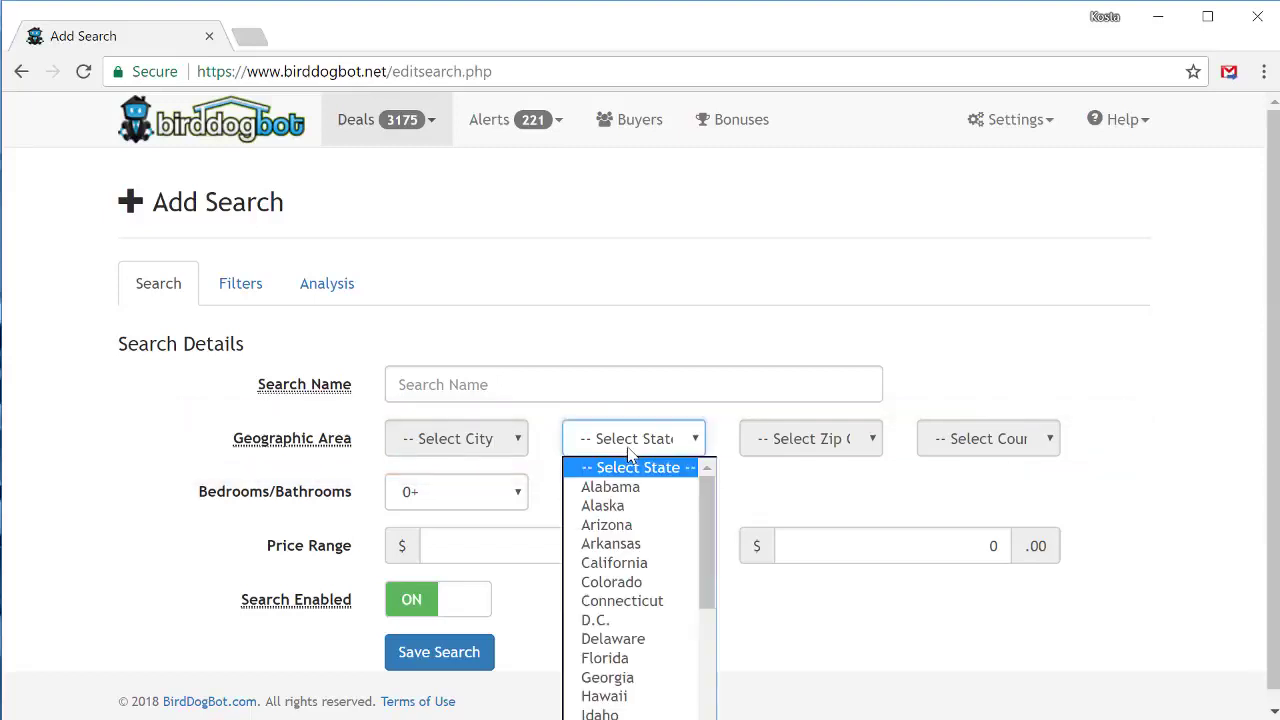
{"action": "left_click", "coordinate": [631, 658]}
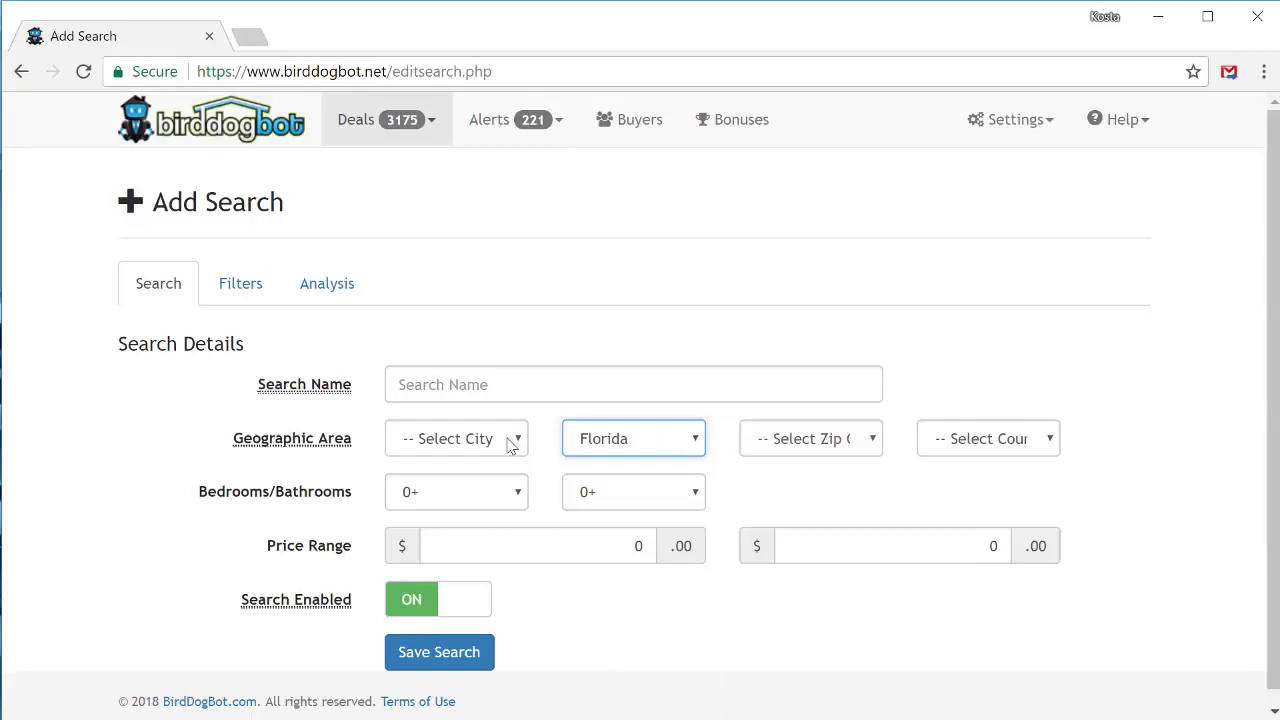
{"action": "left_click", "coordinate": [512, 444]}
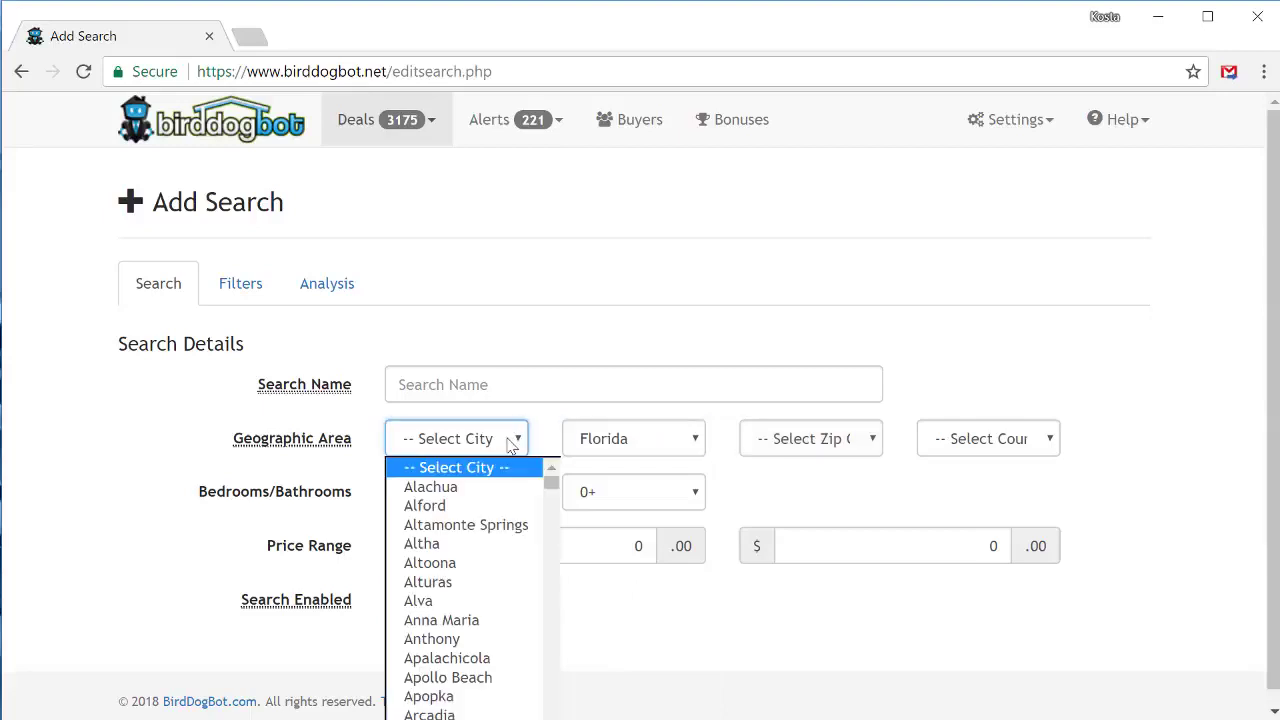
{"action": "scroll", "coordinate": [465, 535], "scroll_direction": "down", "scroll_amount": 1}
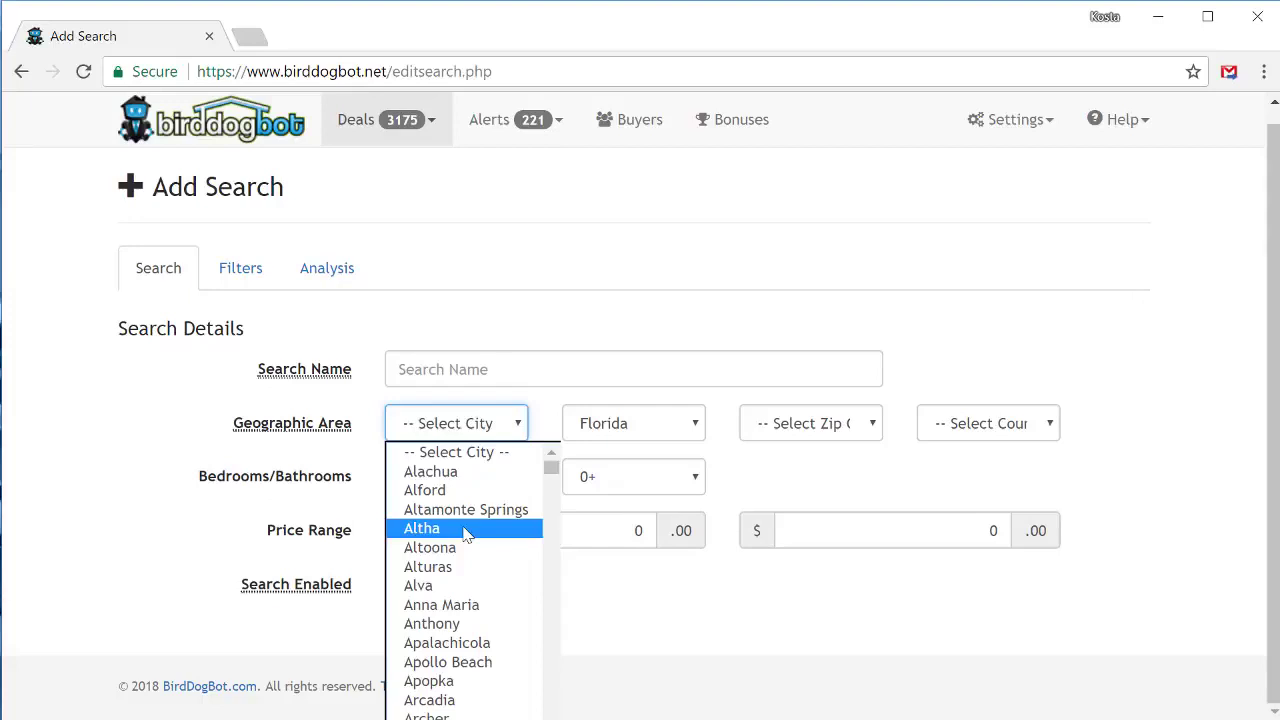
{"action": "scroll", "coordinate": [465, 535], "scroll_direction": "down", "scroll_amount": 20}
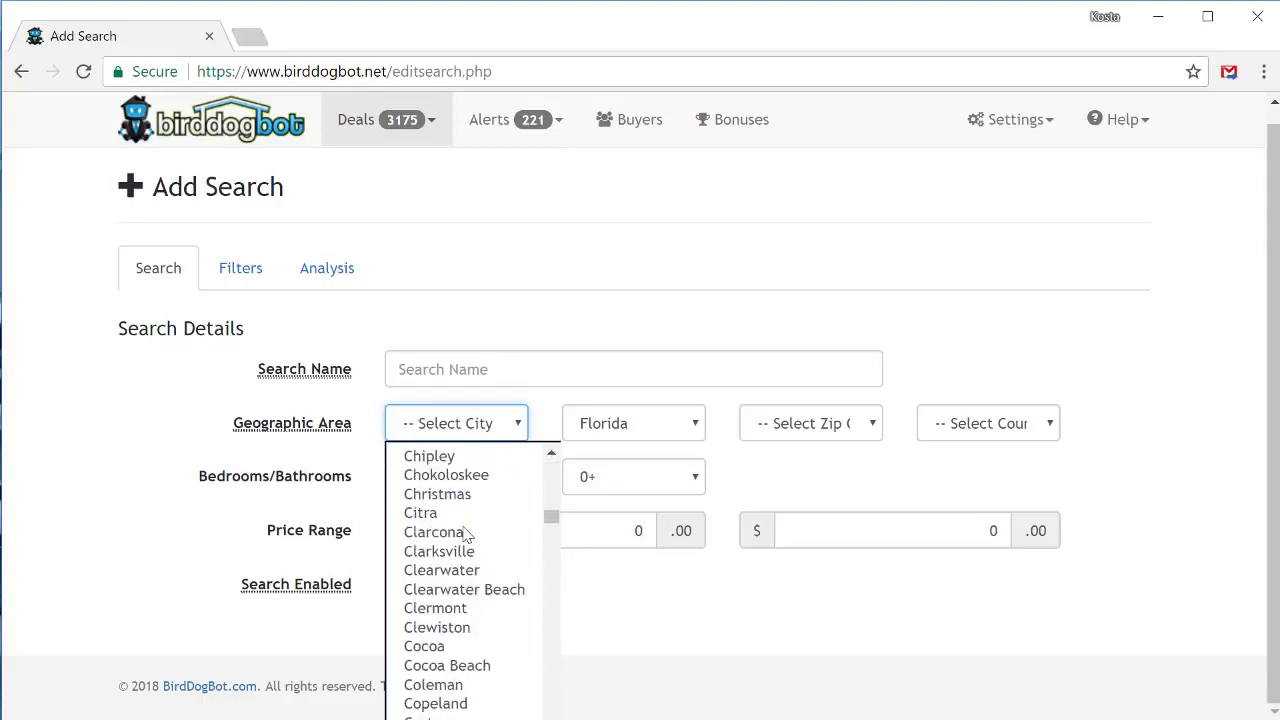
{"action": "scroll", "coordinate": [465, 535], "scroll_direction": "down", "scroll_amount": 10}
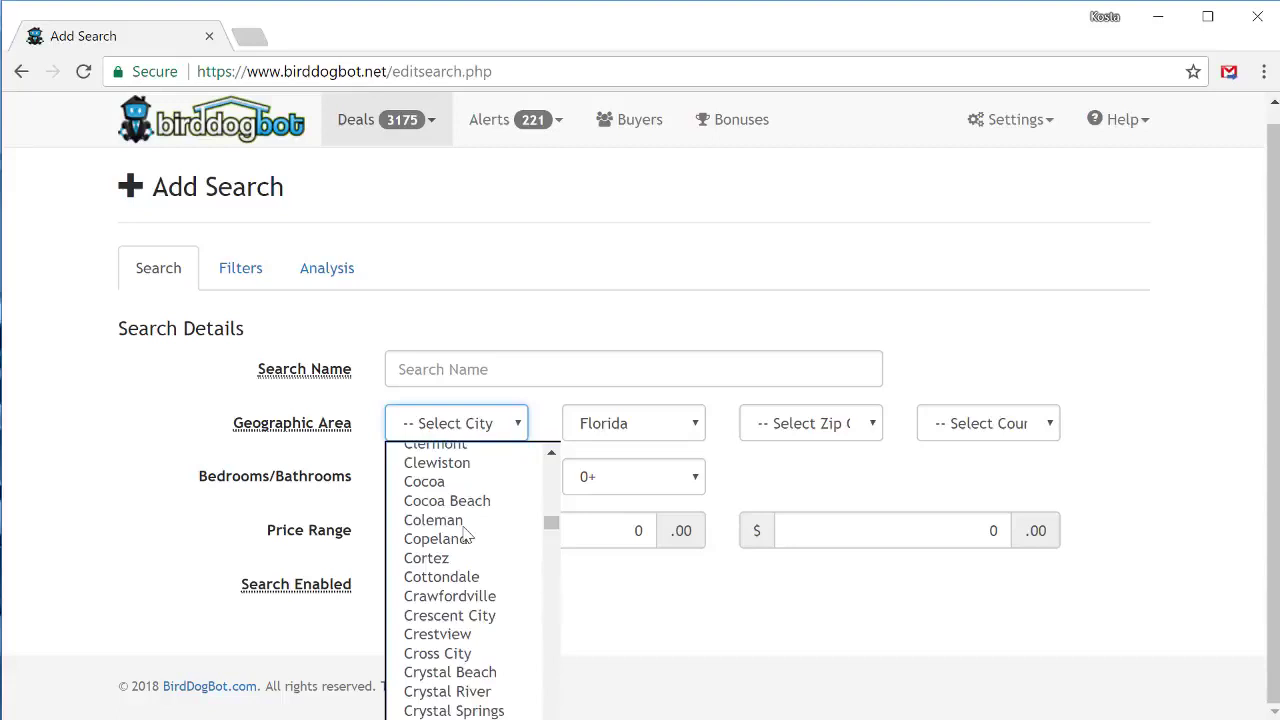
{"action": "scroll", "coordinate": [465, 535], "scroll_direction": "down", "scroll_amount": 20}
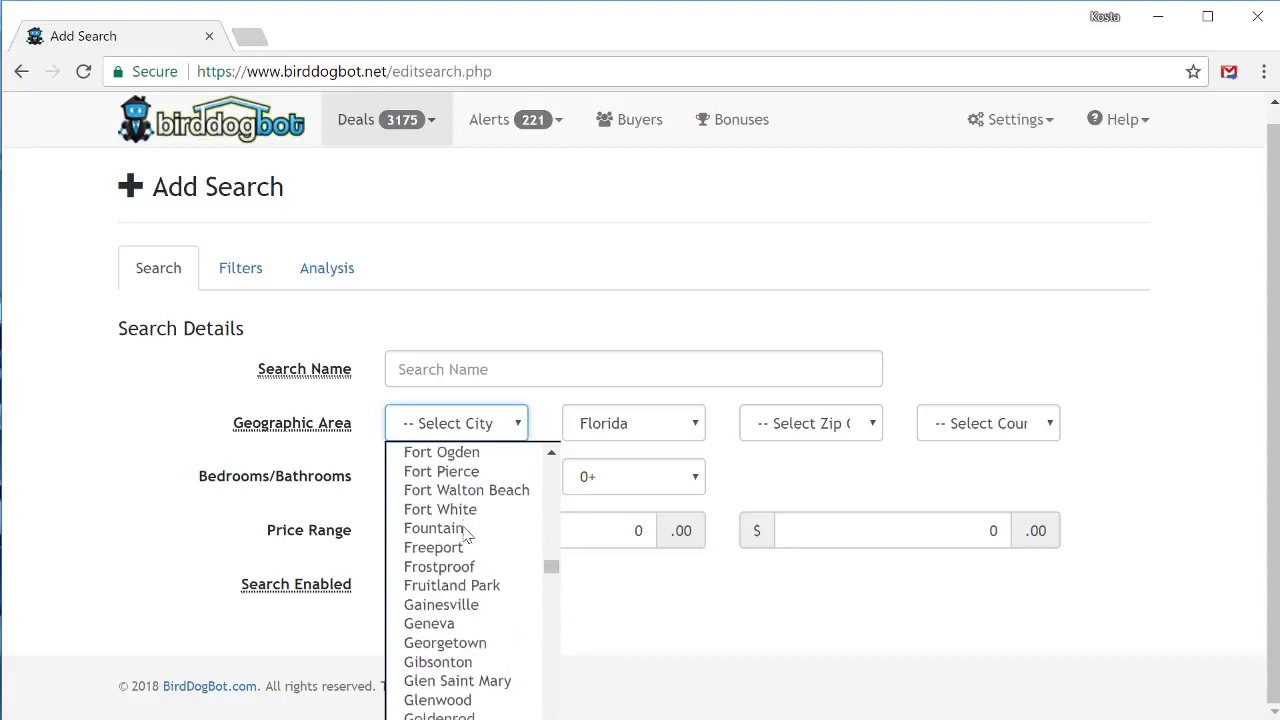
{"action": "scroll", "coordinate": [465, 535], "scroll_direction": "down", "scroll_amount": 20}
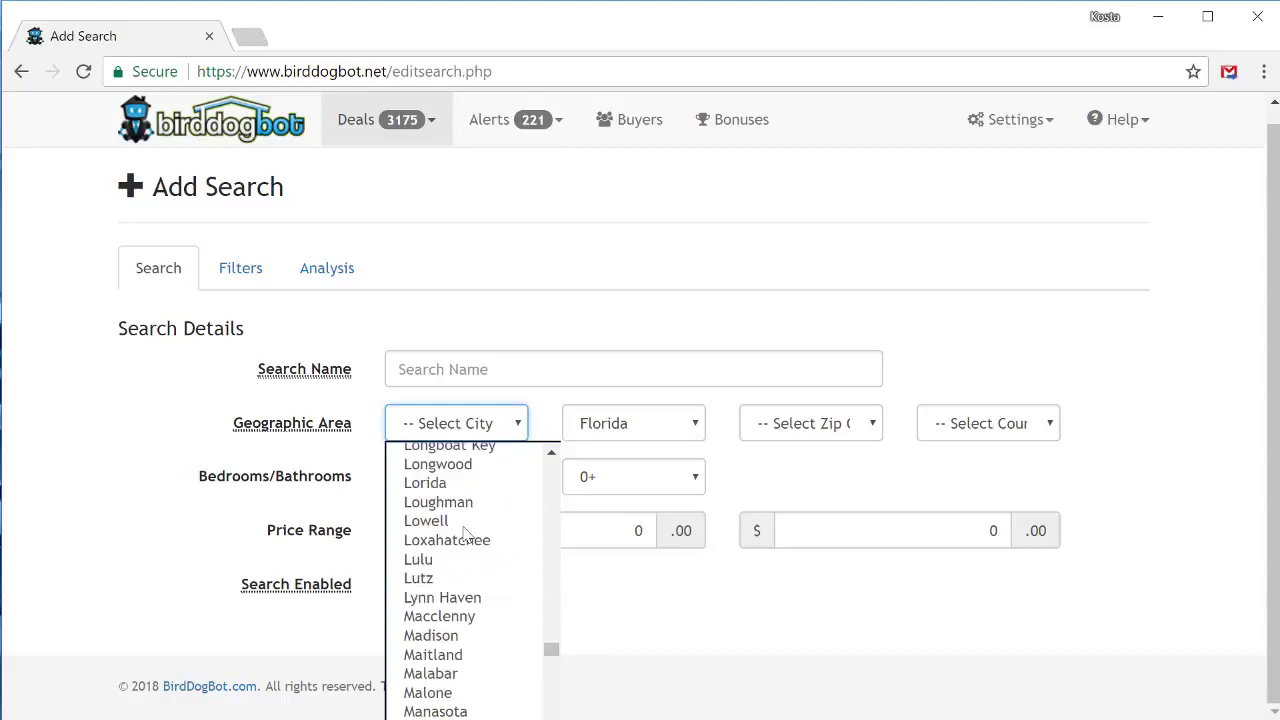
{"action": "scroll", "coordinate": [465, 535], "scroll_direction": "down", "scroll_amount": 15}
{"action": "left_click", "coordinate": [430, 640]}
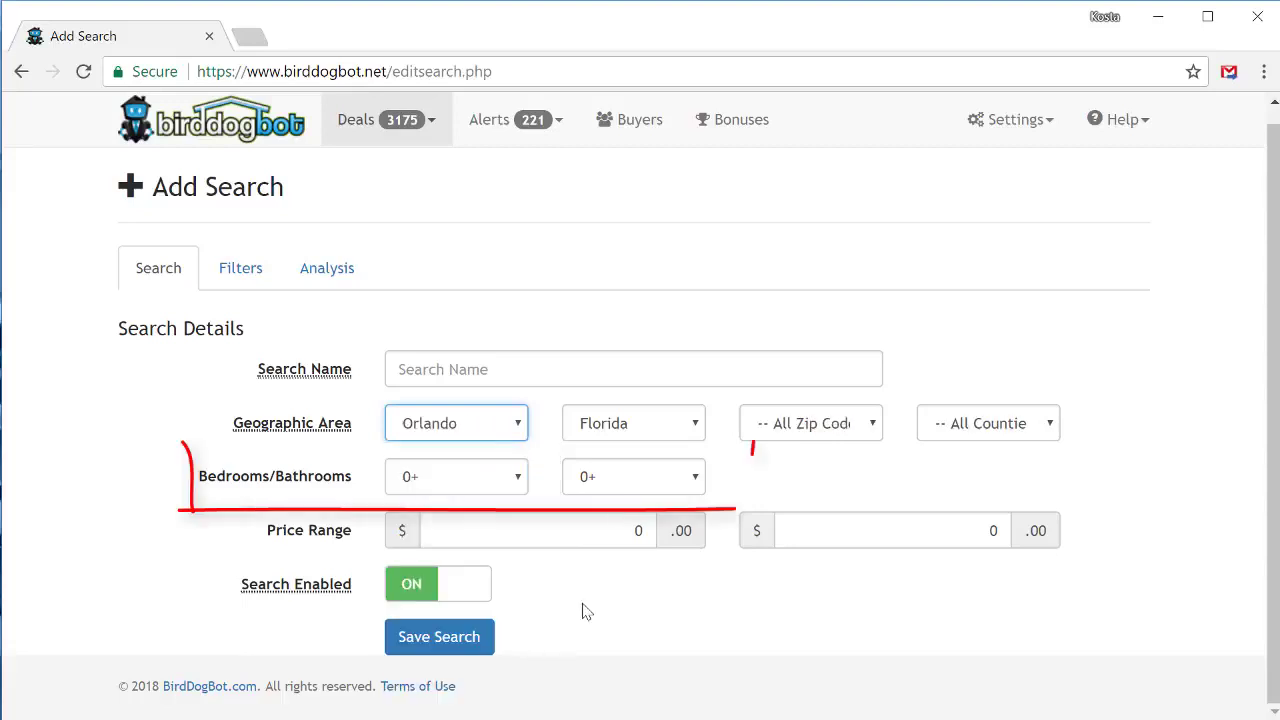
- Set Bedrooms to 3+ and Bathrooms to 2+
{"action": "left_click", "coordinate": [525, 483]}
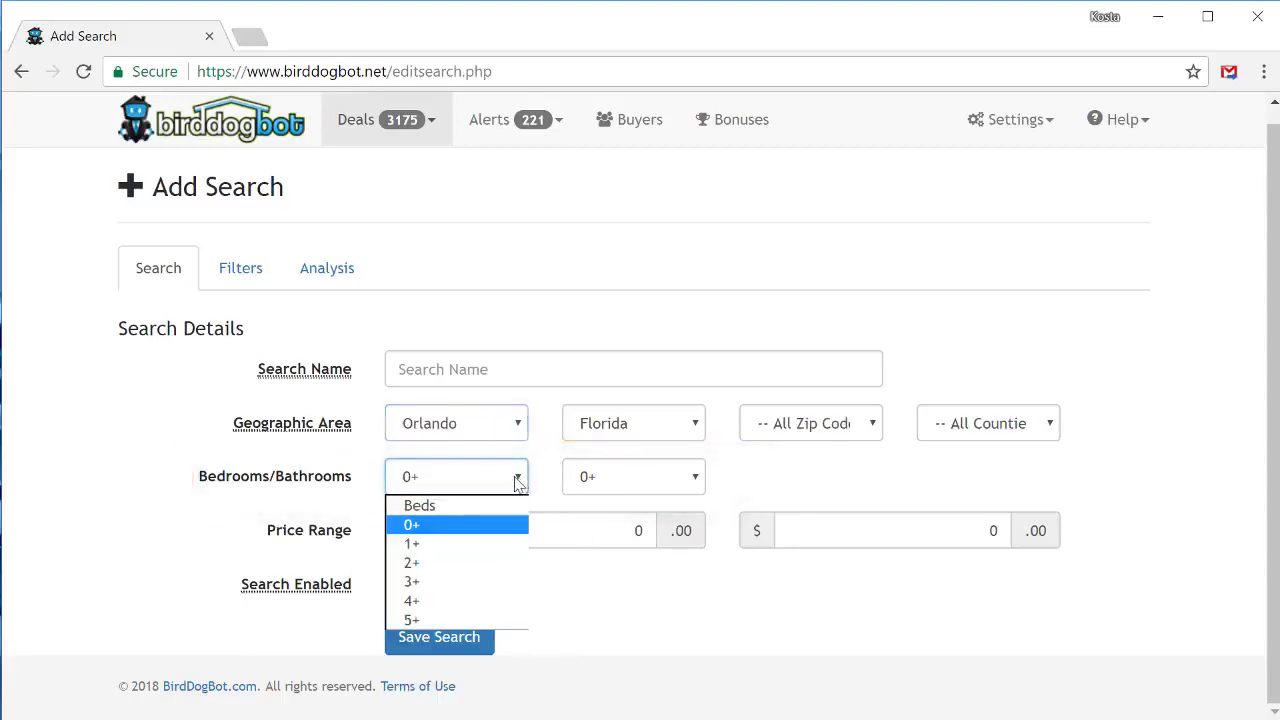
{"action": "left_click", "coordinate": [501, 582]}
{"action": "left_click", "coordinate": [640, 486]}
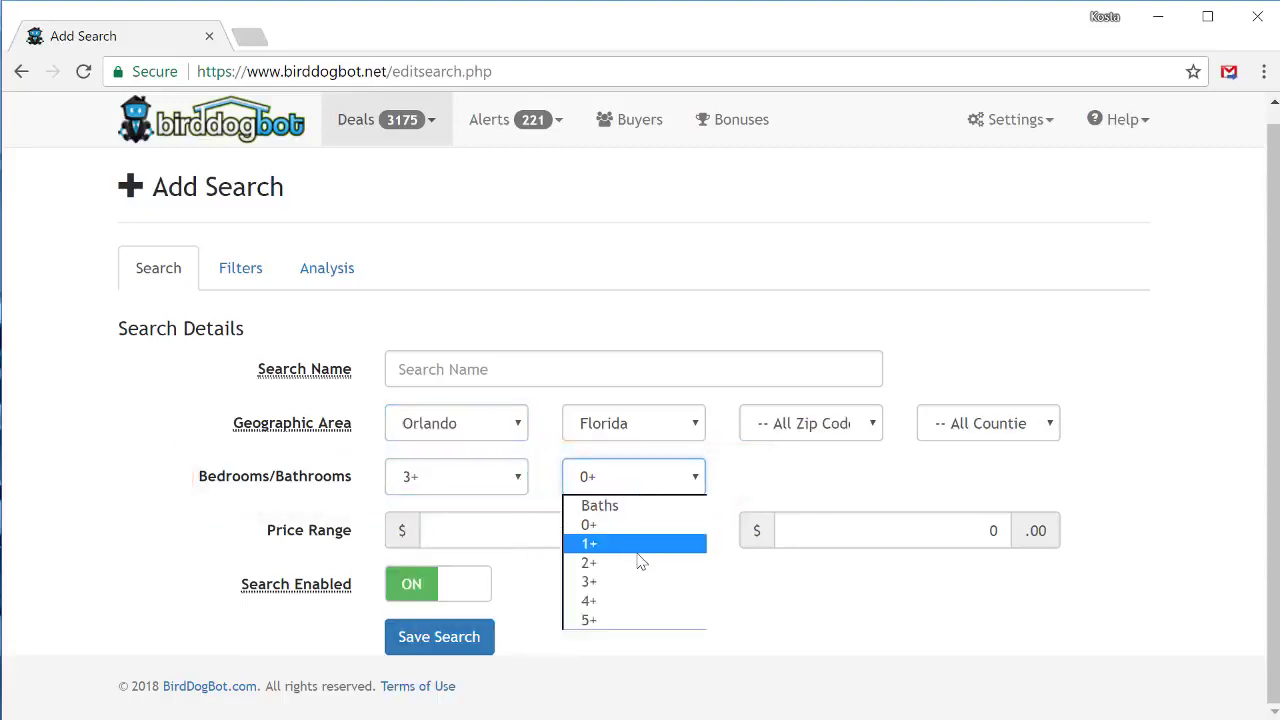
{"action": "left_click", "coordinate": [640, 563]}
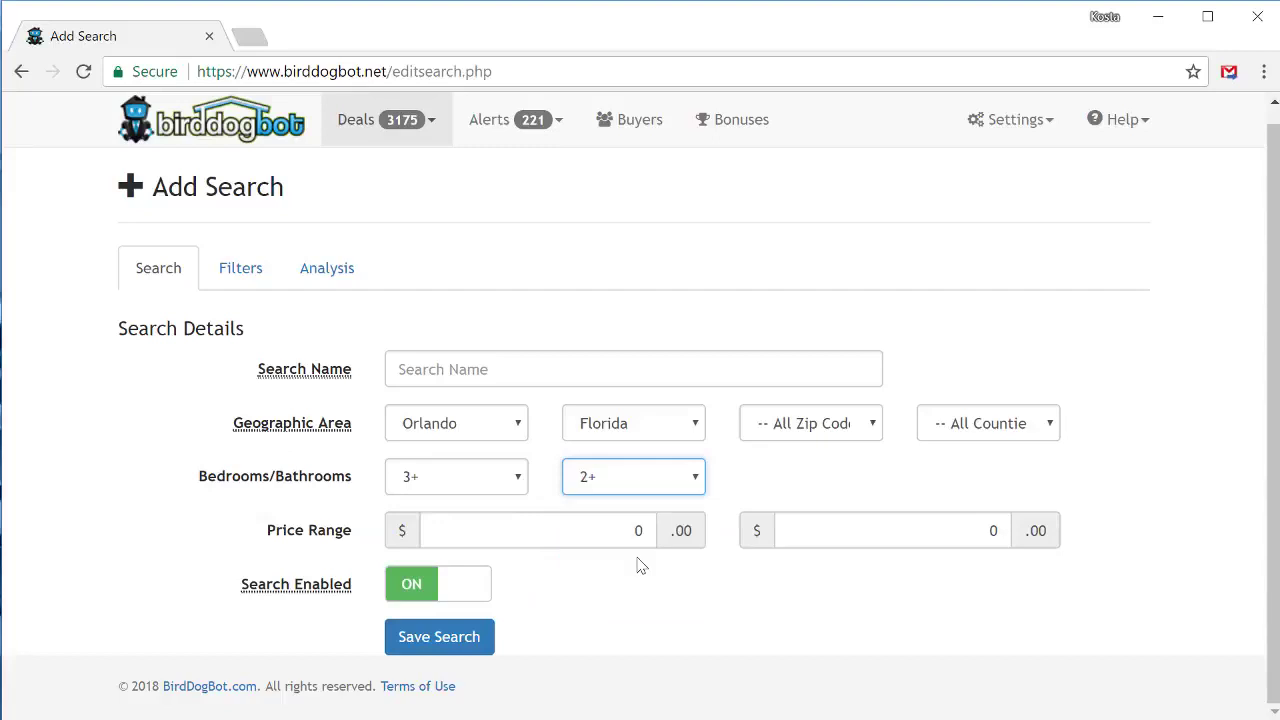
- Enter a price range of 125000 minimum and 250,000 maximum
{"action": "left_click", "coordinate": [586, 528]}
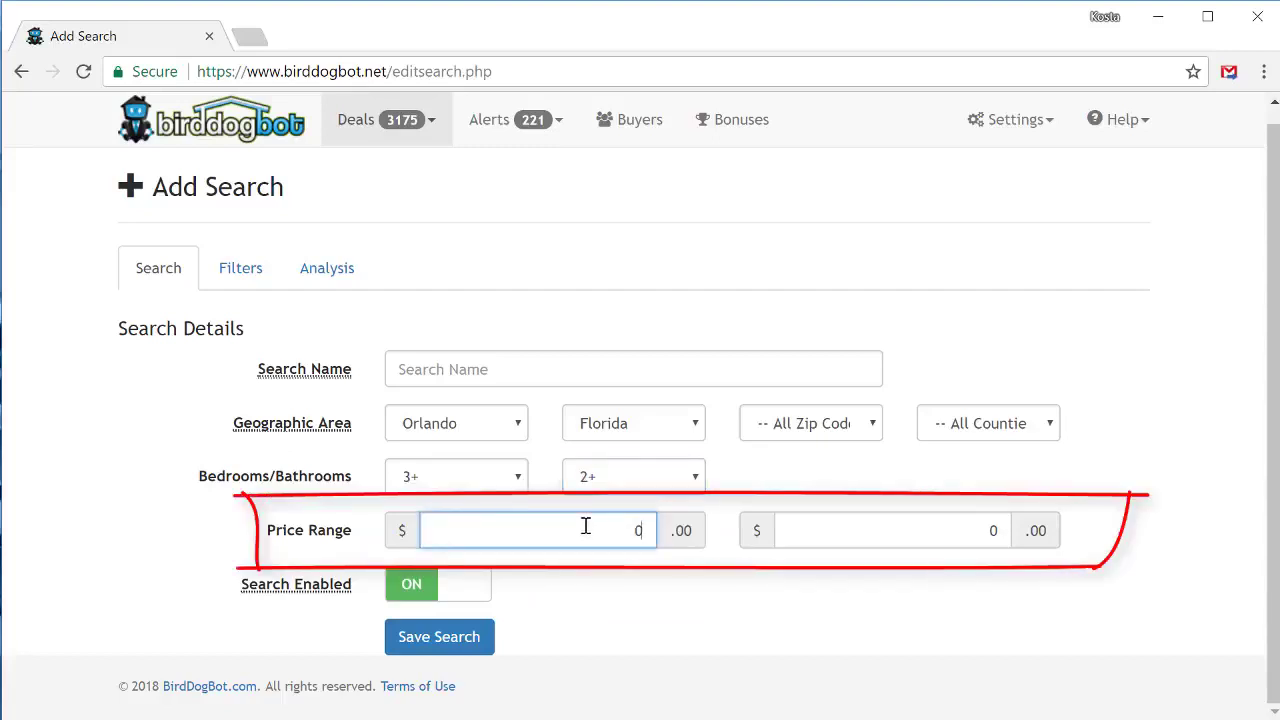
{"action": "type", "text": "125000"}
{"action": "left_click", "coordinate": [857, 519]}
{"action": "type", "text": "250,0"}
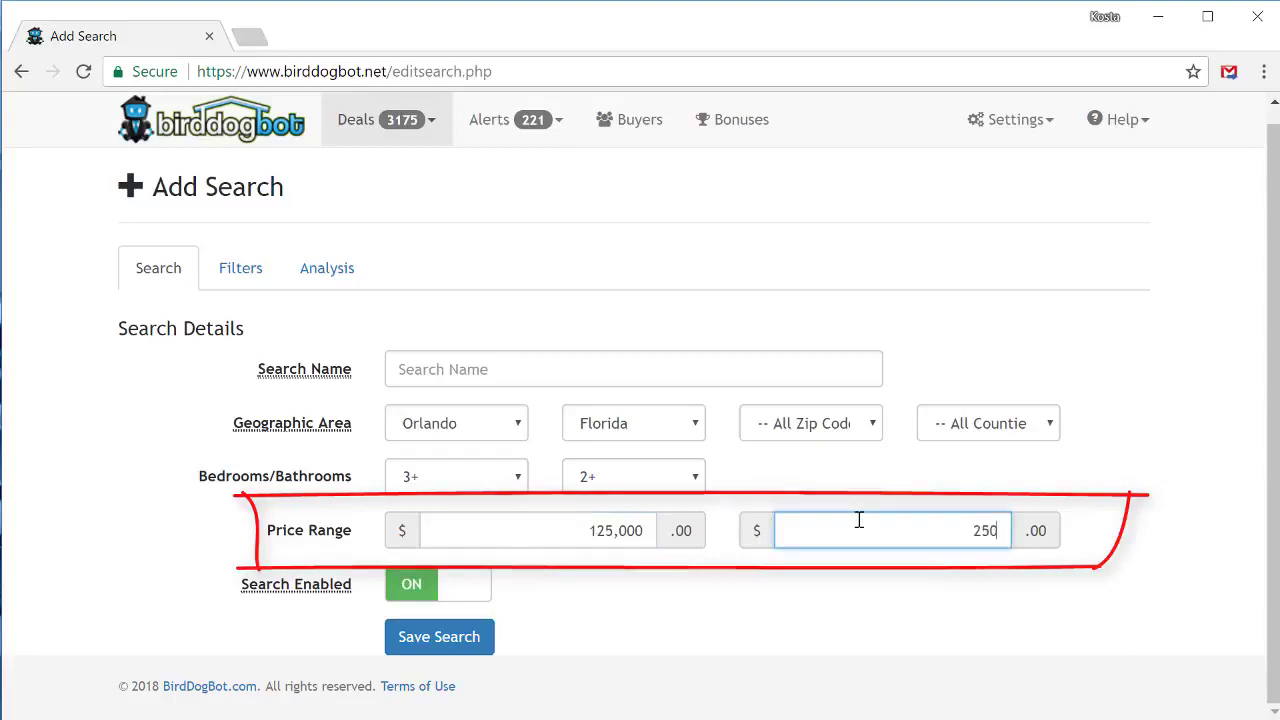
{"action": "type", "text": "00"}
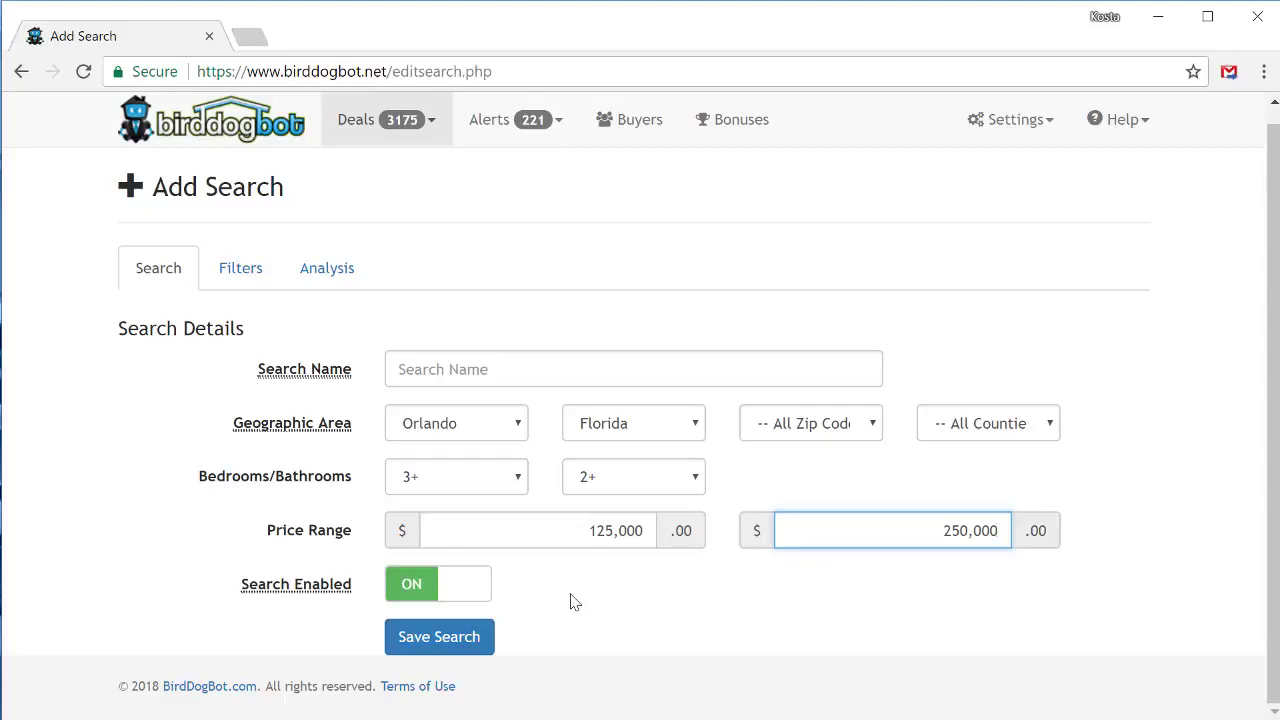
- Save the Orlando search, then review its Listing Status and Property Type filters
{"action": "left_click", "coordinate": [468, 636]}
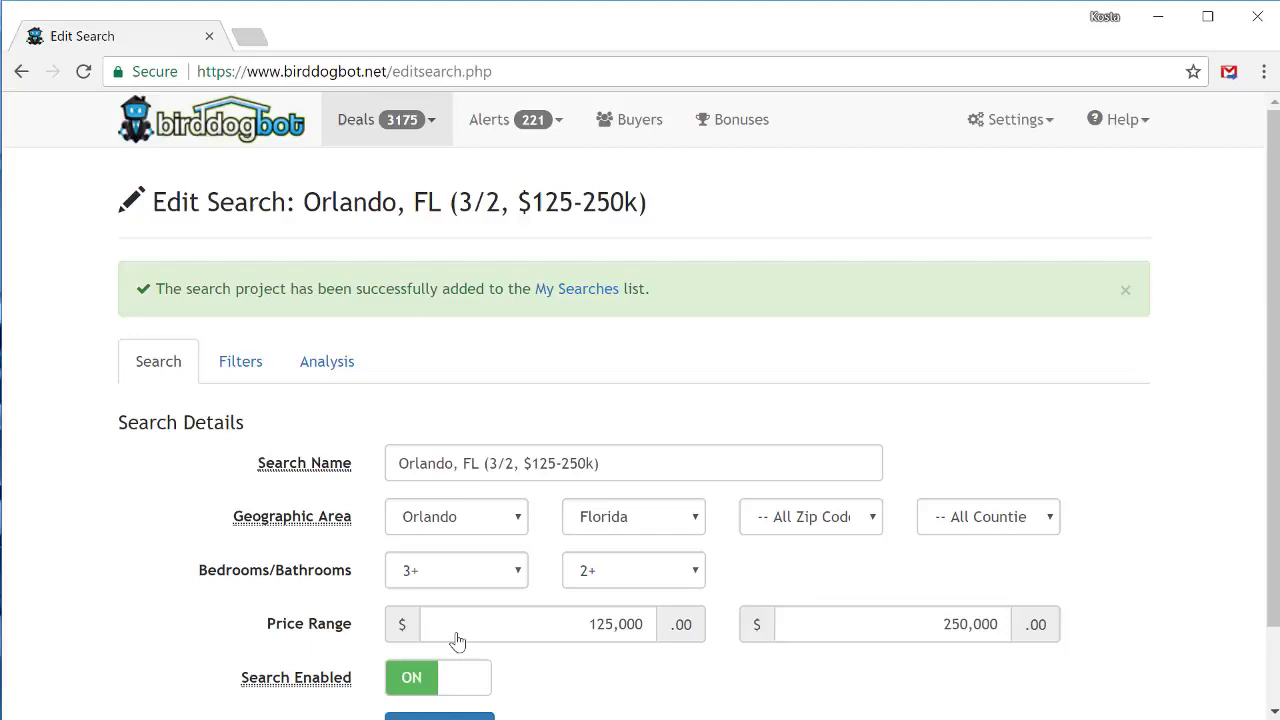
{"action": "left_click", "coordinate": [245, 378]}
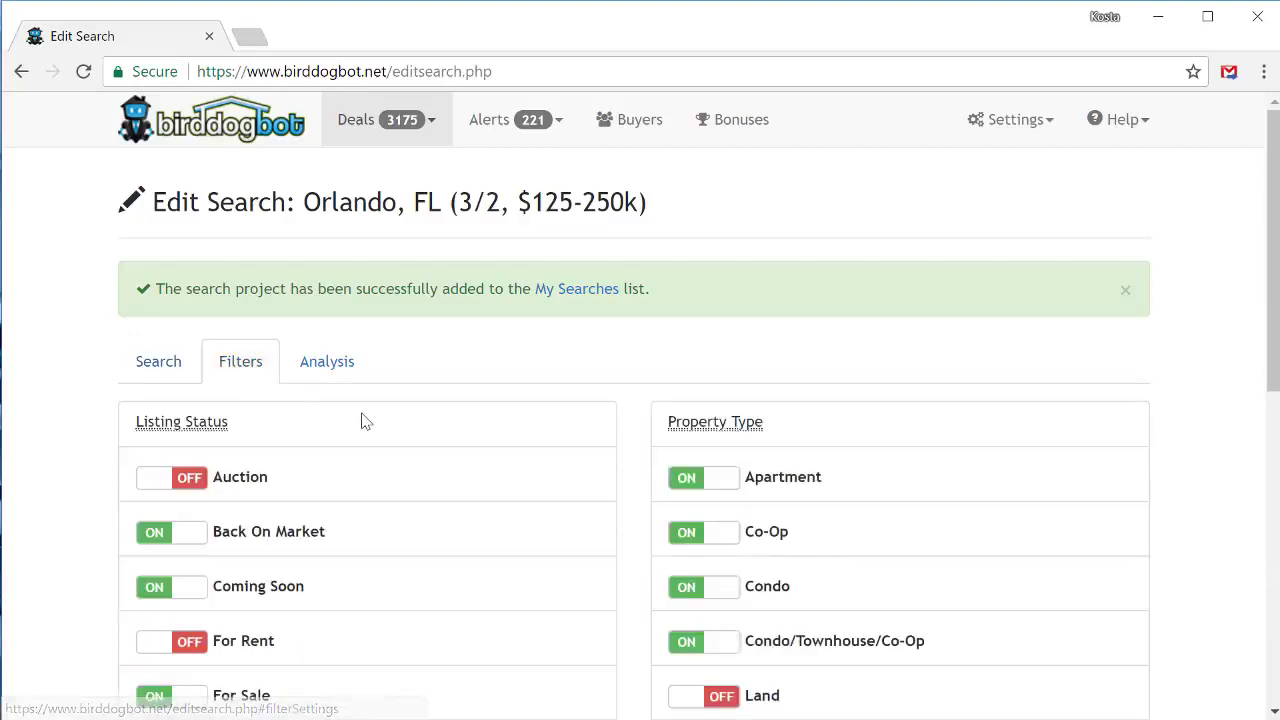
{"action": "scroll", "coordinate": [365, 421], "scroll_direction": "down", "scroll_amount": 1}
{"action": "scroll", "coordinate": [365, 421], "scroll_direction": "down", "scroll_amount": 1}
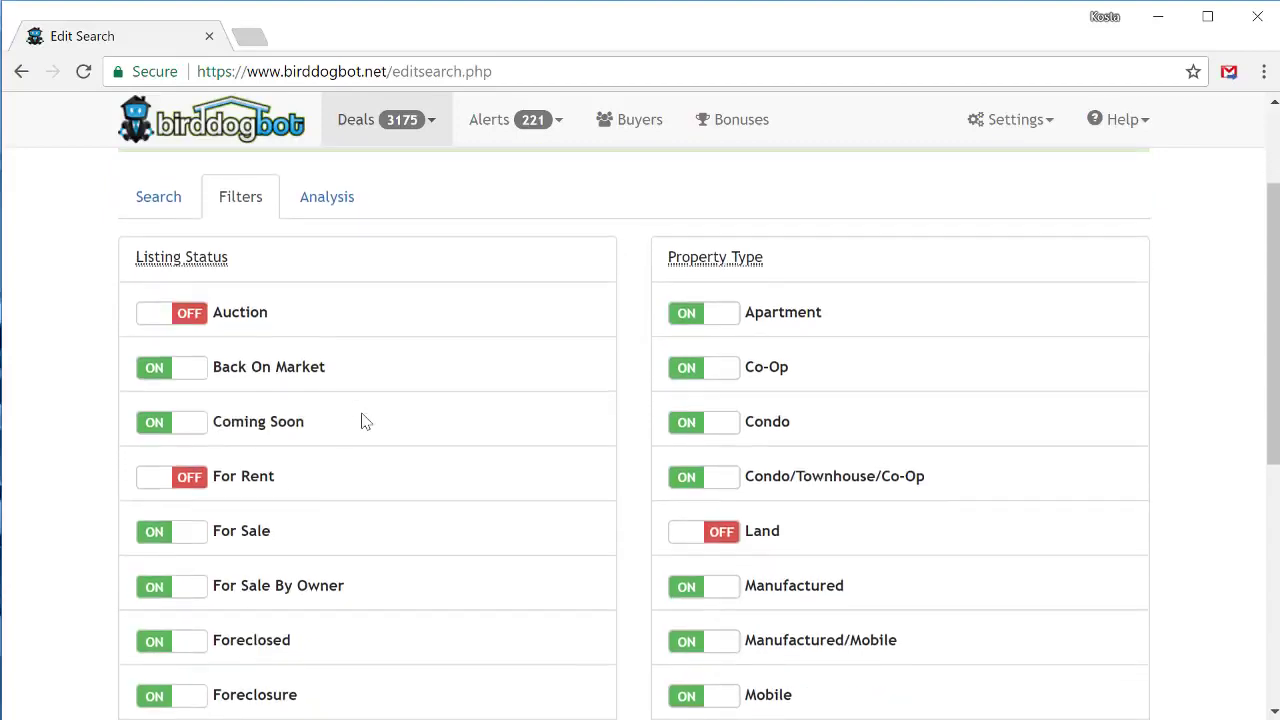
{"action": "scroll", "coordinate": [646, 320], "scroll_direction": "down", "scroll_amount": 3}
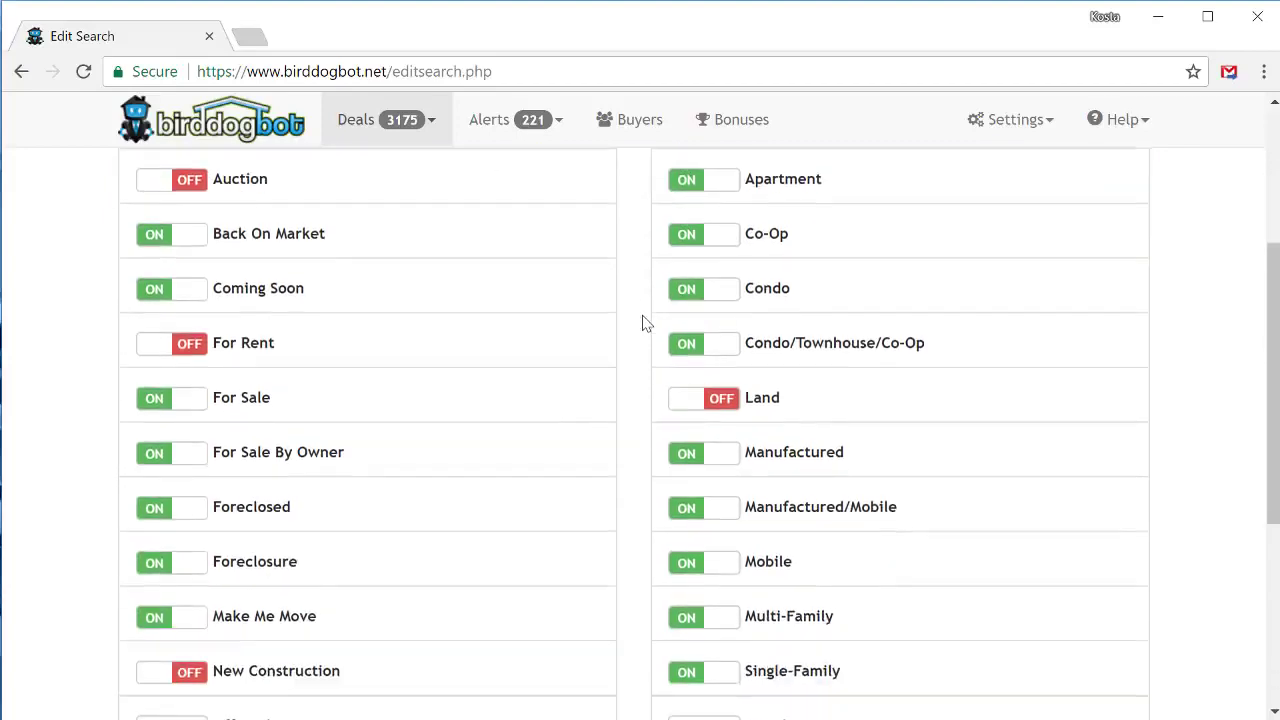
{"action": "scroll", "coordinate": [646, 326], "scroll_direction": "down", "scroll_amount": 2}
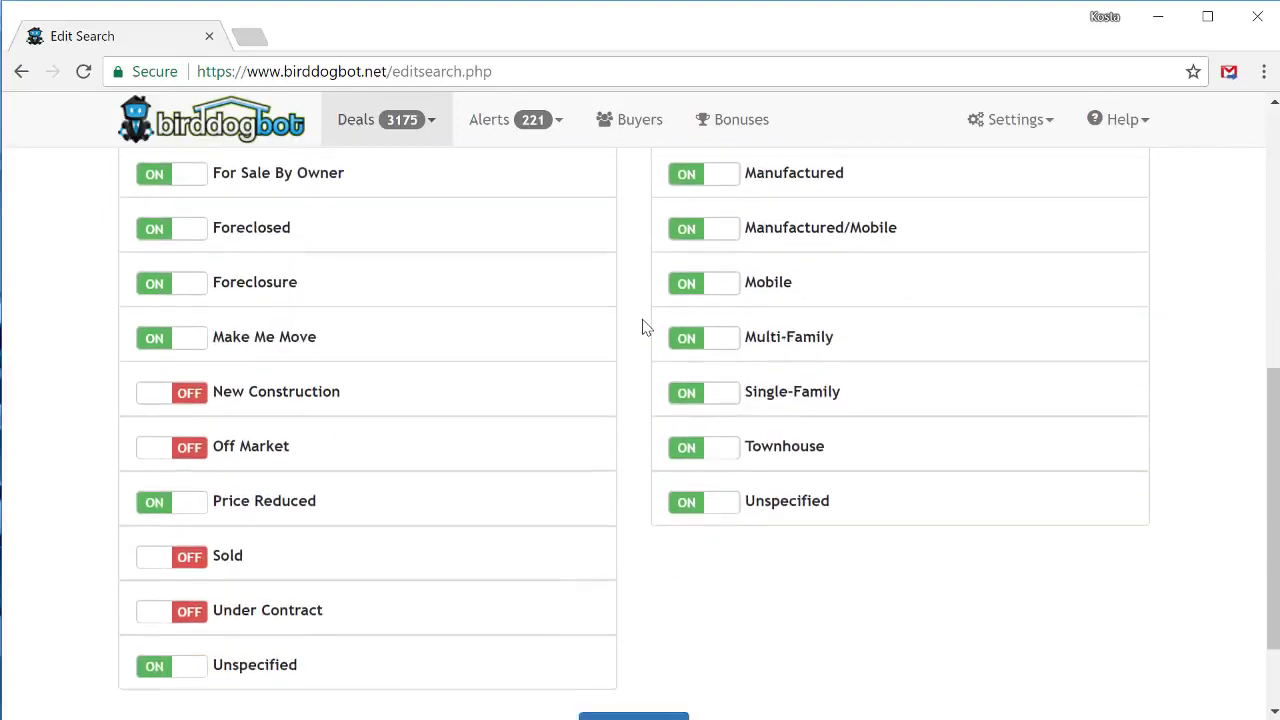
{"action": "scroll", "coordinate": [646, 326], "scroll_direction": "up", "scroll_amount": 1}
{"action": "scroll", "coordinate": [643, 326], "scroll_direction": "up", "scroll_amount": 5}
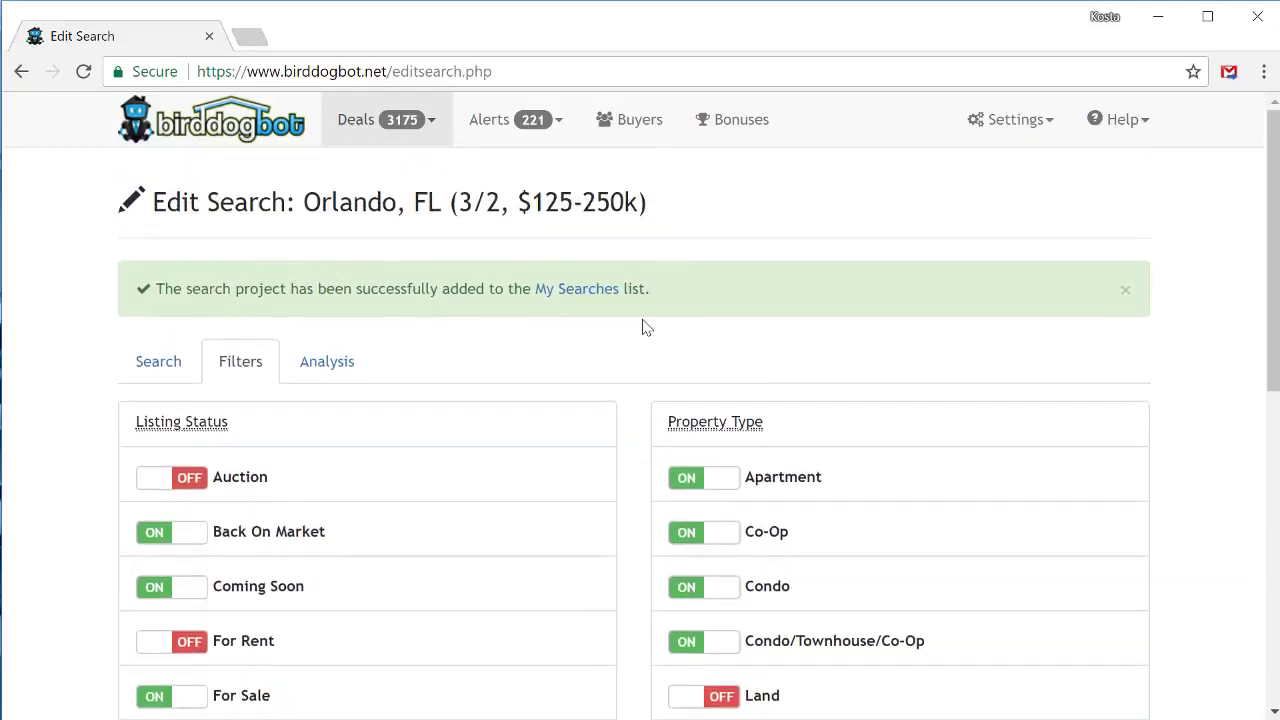
- Change the Analysis Type to Basic Analysis with the $30,000 desired profit and save
{"action": "left_click", "coordinate": [341, 368]}
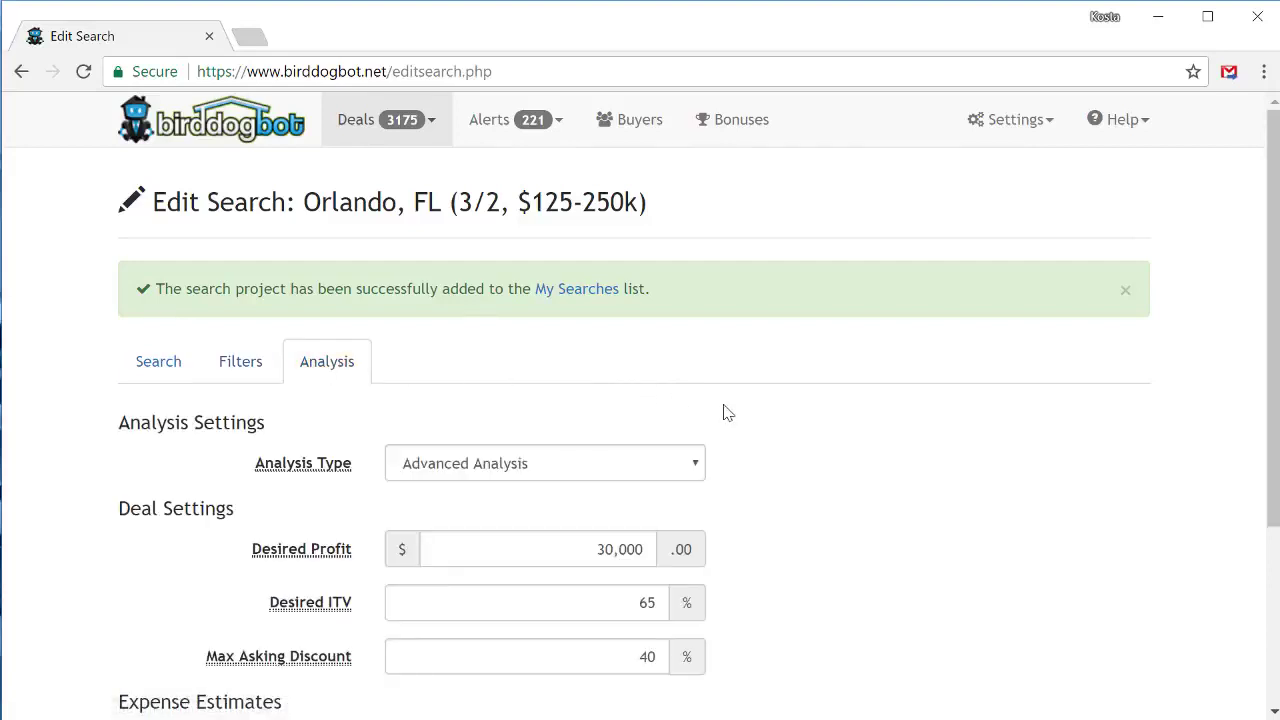
{"action": "scroll", "coordinate": [727, 413], "scroll_direction": "down", "scroll_amount": 1}
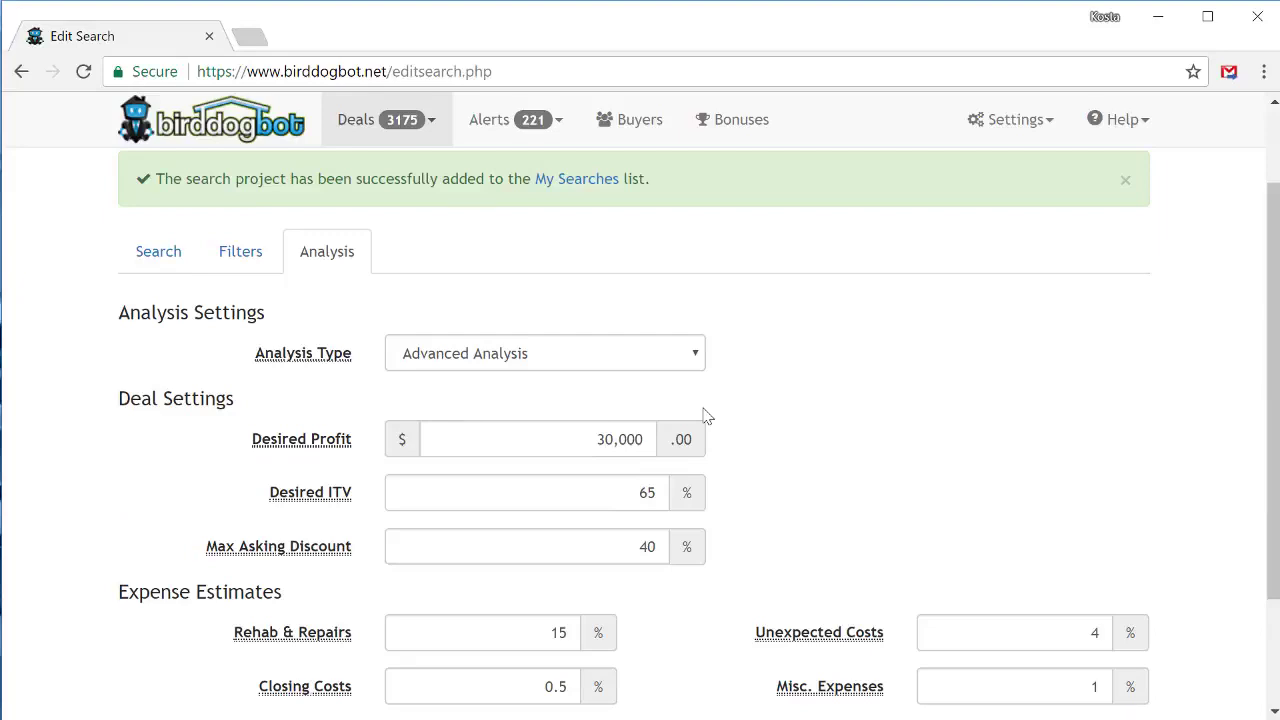
{"action": "left_click", "coordinate": [615, 363]}
{"action": "left_click", "coordinate": [597, 383]}
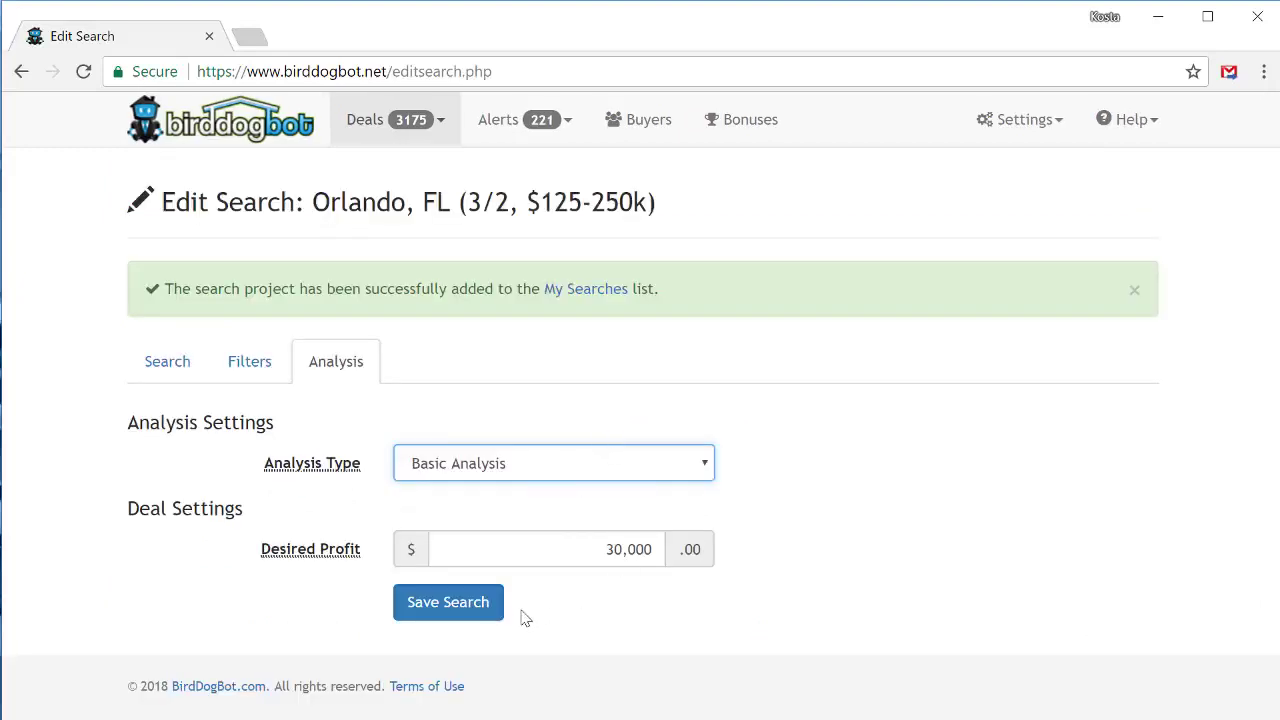
{"action": "left_click", "coordinate": [466, 614]}
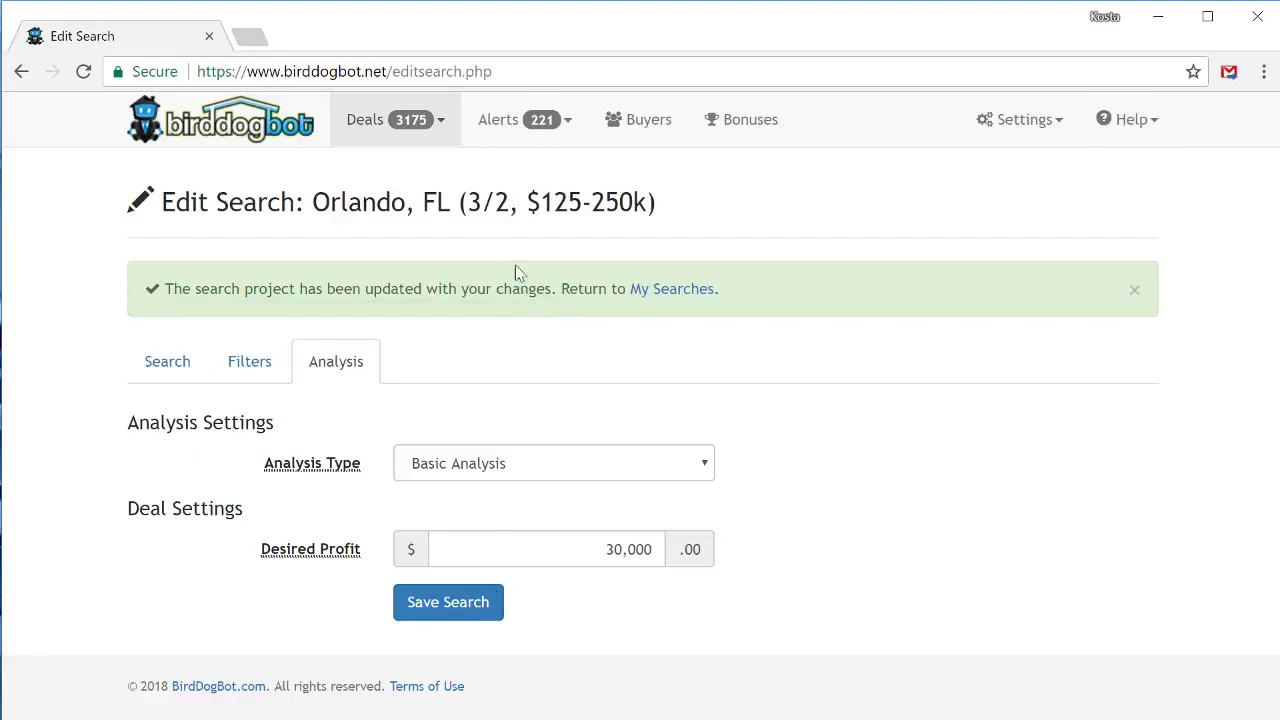
- Follow the My Searches link to see Orlando listed with the Jacksonville, Miami and Broward County searches
{"action": "left_click", "coordinate": [662, 292]}
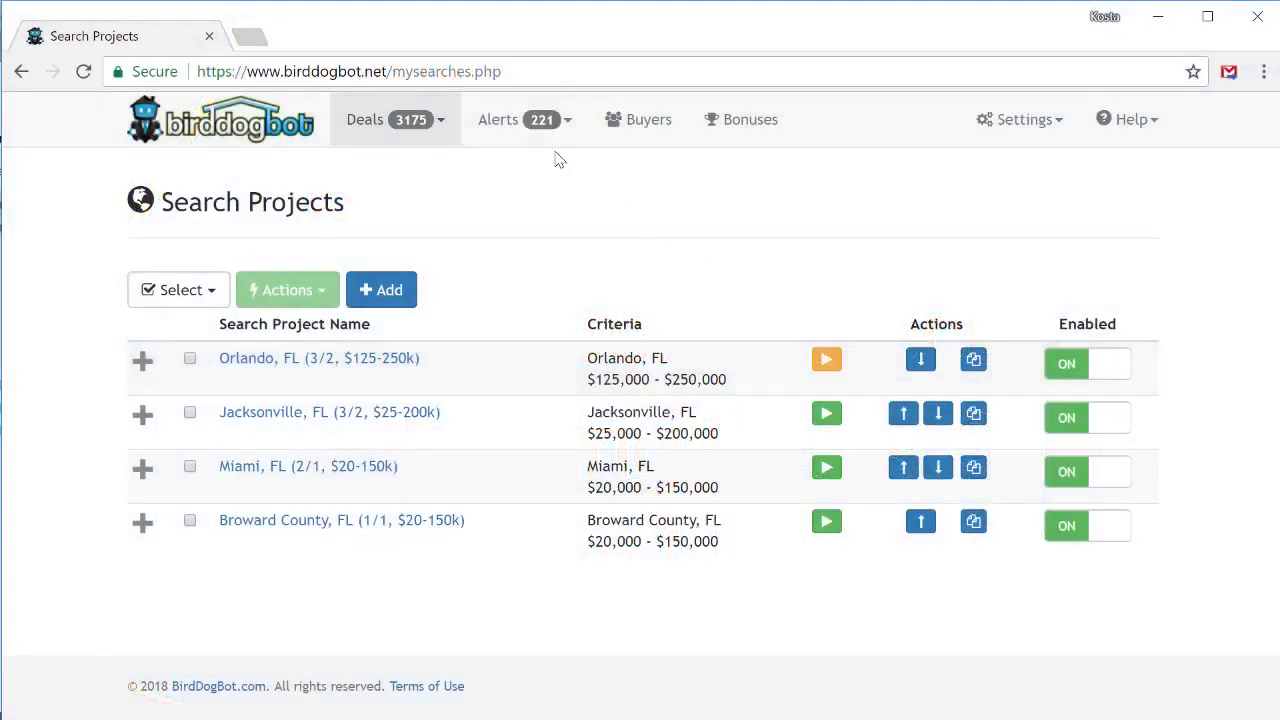
- Go to Alerts > Alert Projects and add a new, empty alert project
{"action": "left_click", "coordinate": [527, 140]}
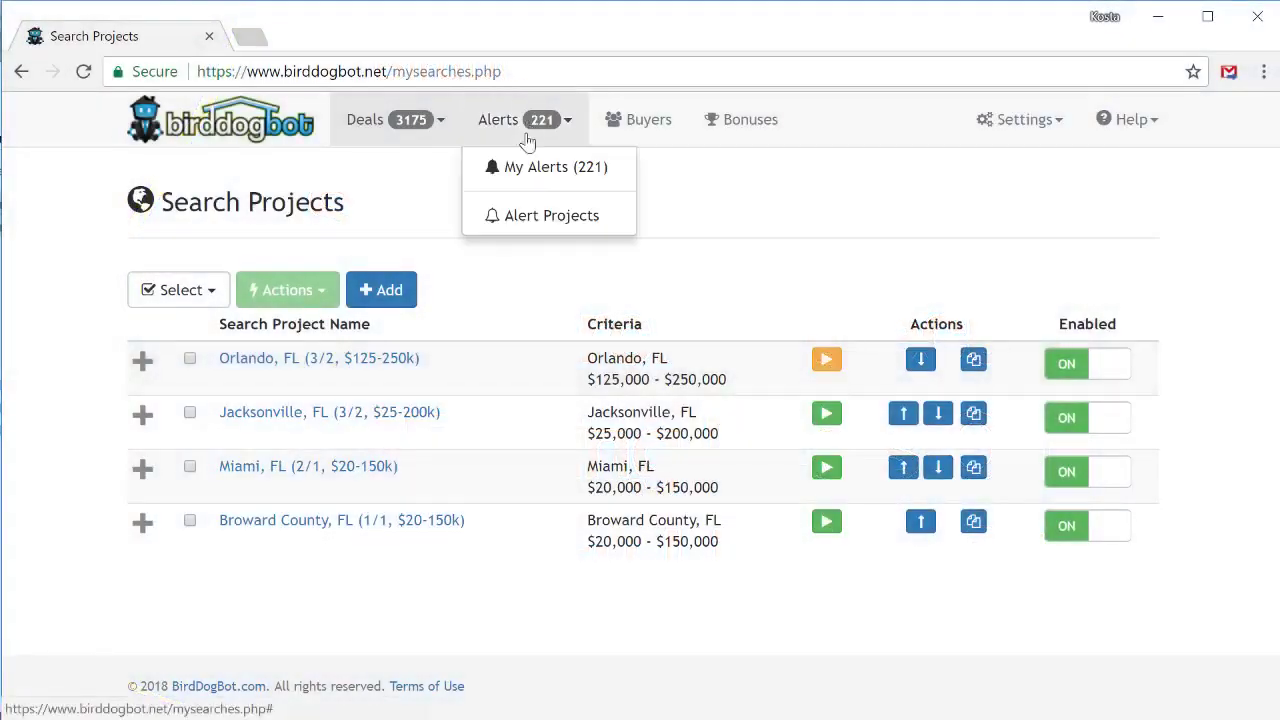
{"action": "left_click", "coordinate": [544, 220]}
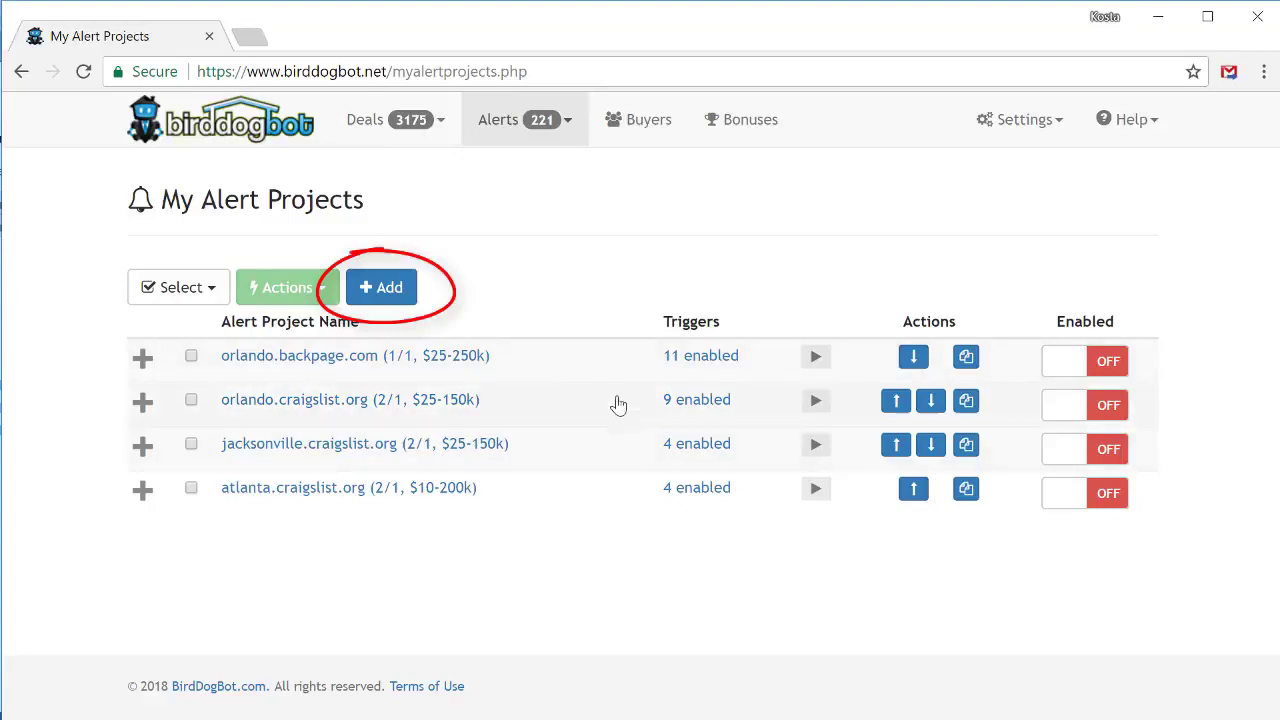
{"action": "left_click", "coordinate": [390, 289]}
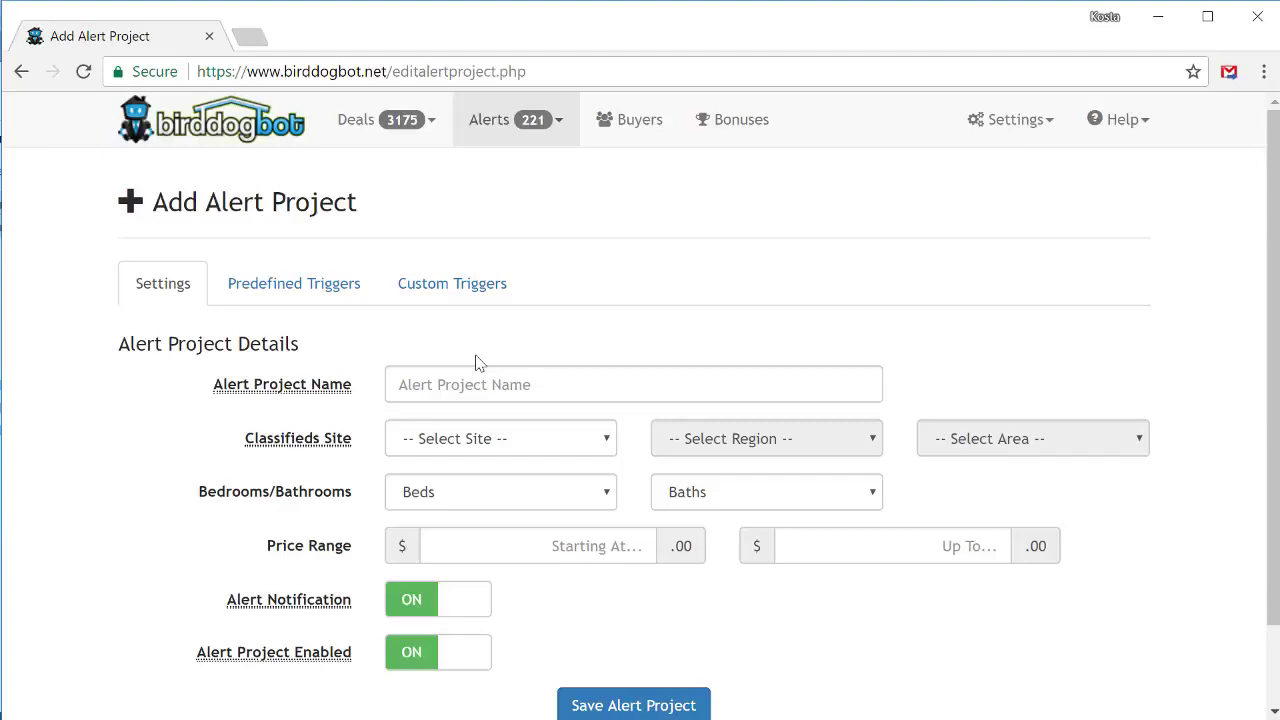
- Target Craigslist, United States - Florida, south florida - miami / dade county area
{"action": "left_click", "coordinate": [568, 443]}
{"action": "left_click", "coordinate": [589, 505]}
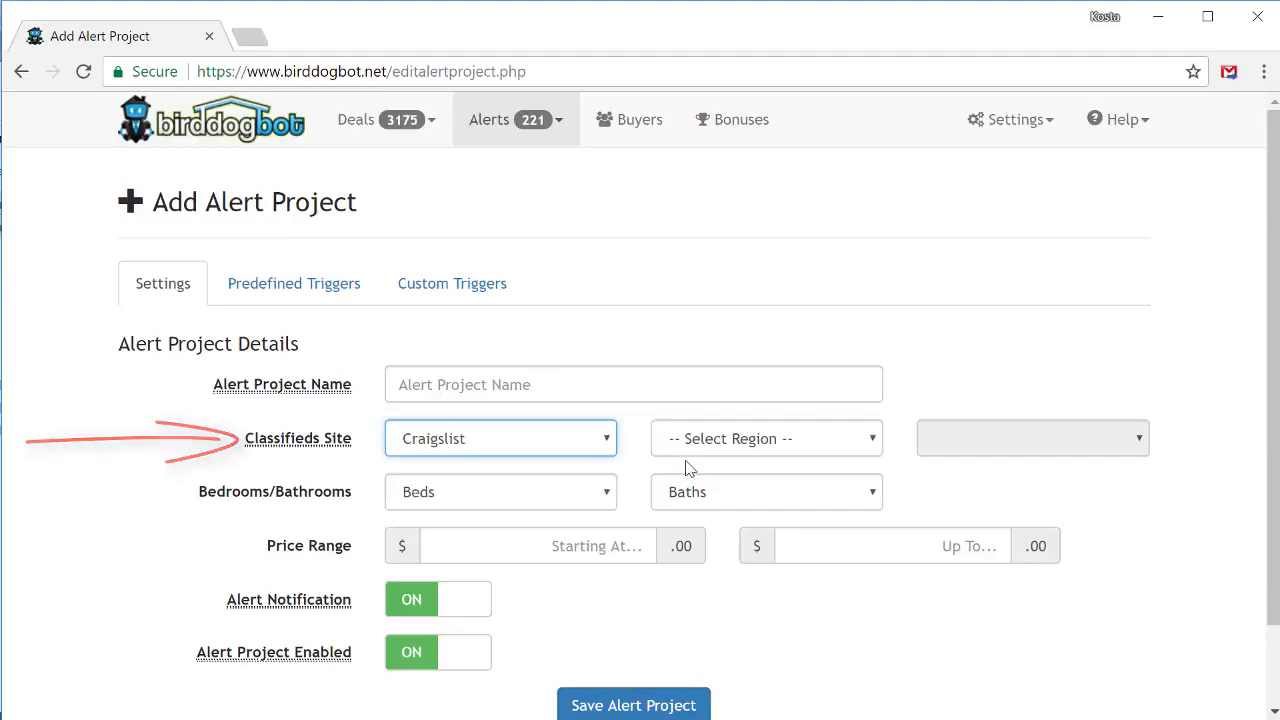
{"action": "left_click", "coordinate": [740, 443]}
{"action": "scroll", "coordinate": [694, 486], "scroll_direction": "down", "scroll_amount": 8}
{"action": "scroll", "coordinate": [772, 553], "scroll_direction": "up", "scroll_amount": 6}
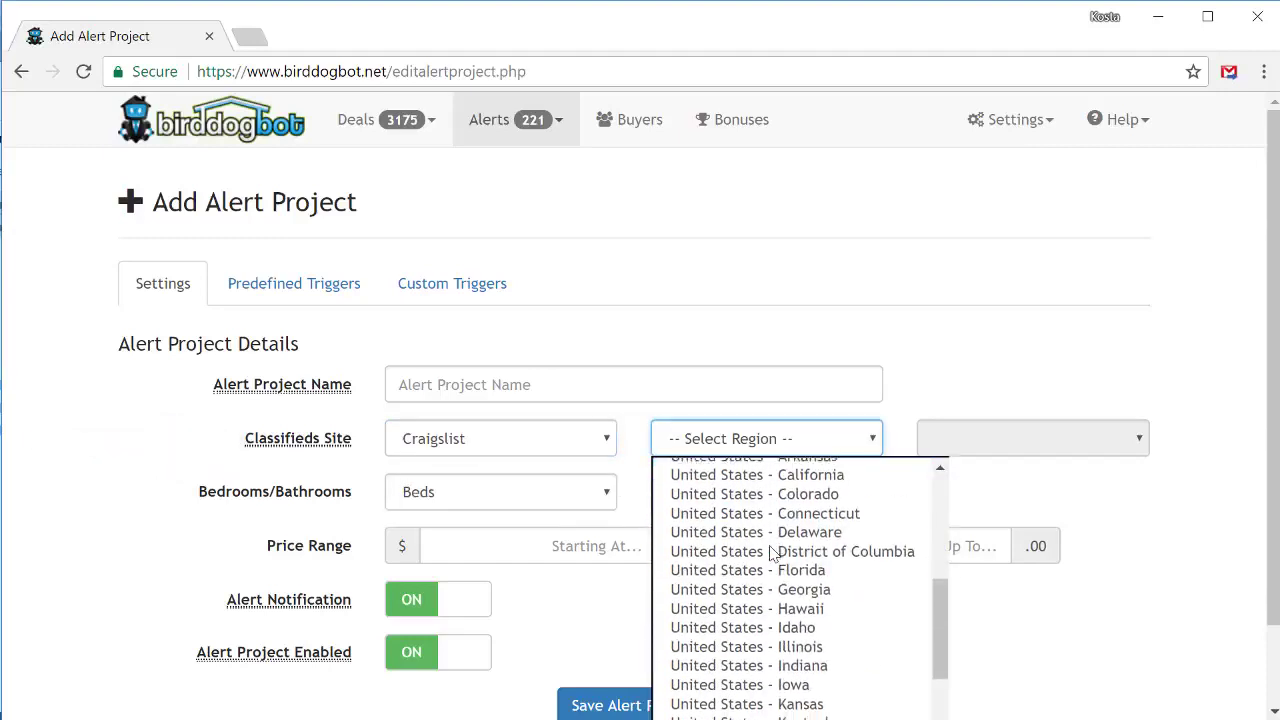
{"action": "scroll", "coordinate": [772, 553], "scroll_direction": "down", "scroll_amount": 2}
{"action": "left_click", "coordinate": [790, 464]}
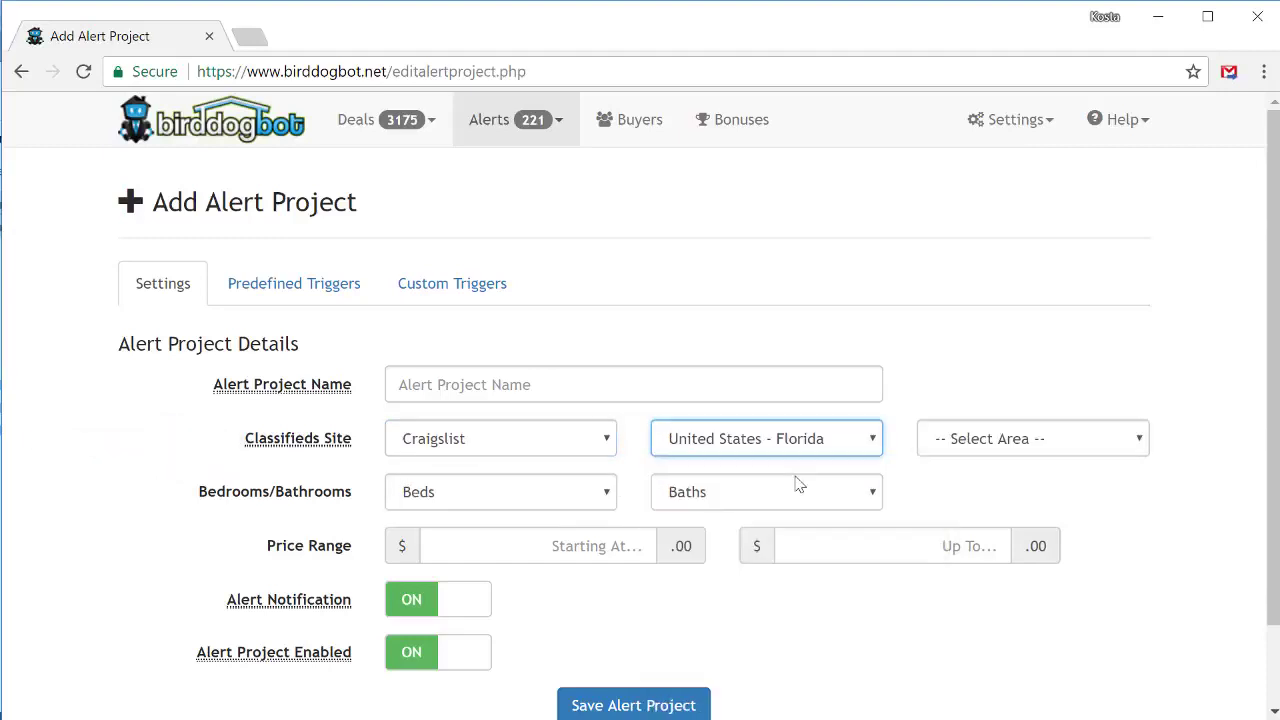
{"action": "left_click", "coordinate": [1058, 446]}
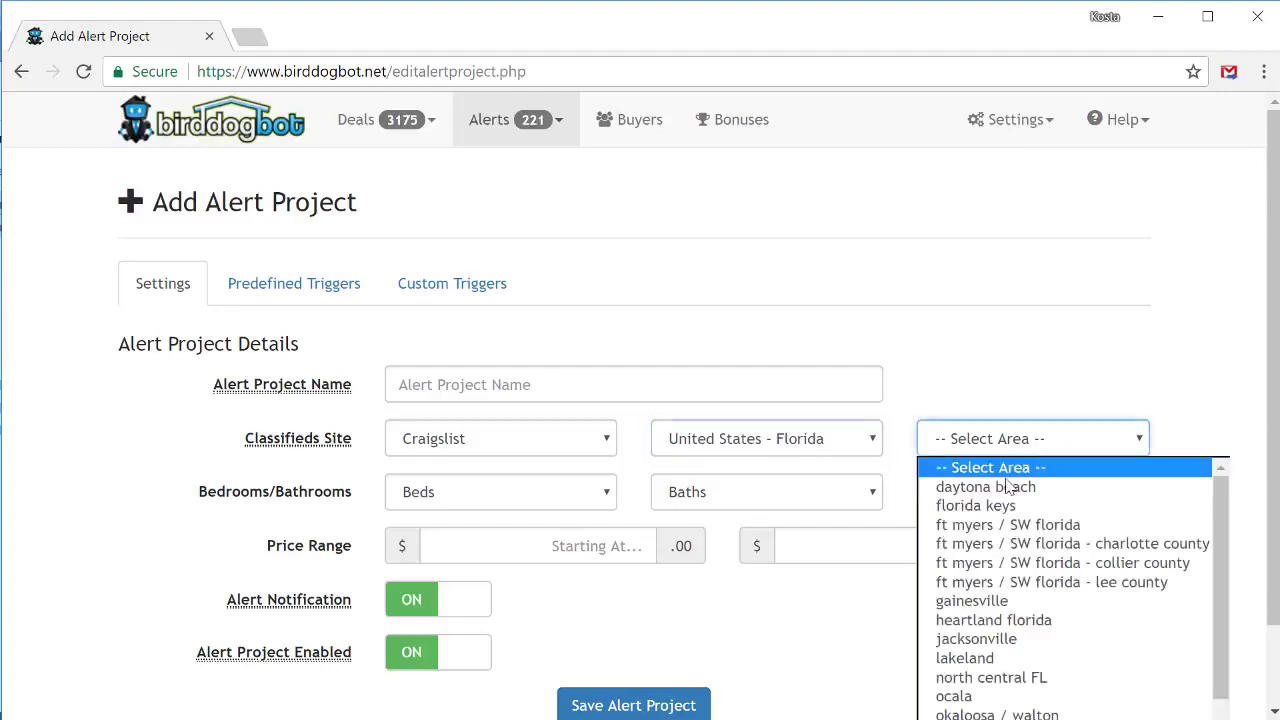
{"action": "scroll", "coordinate": [1050, 655], "scroll_direction": "down", "scroll_amount": 4}
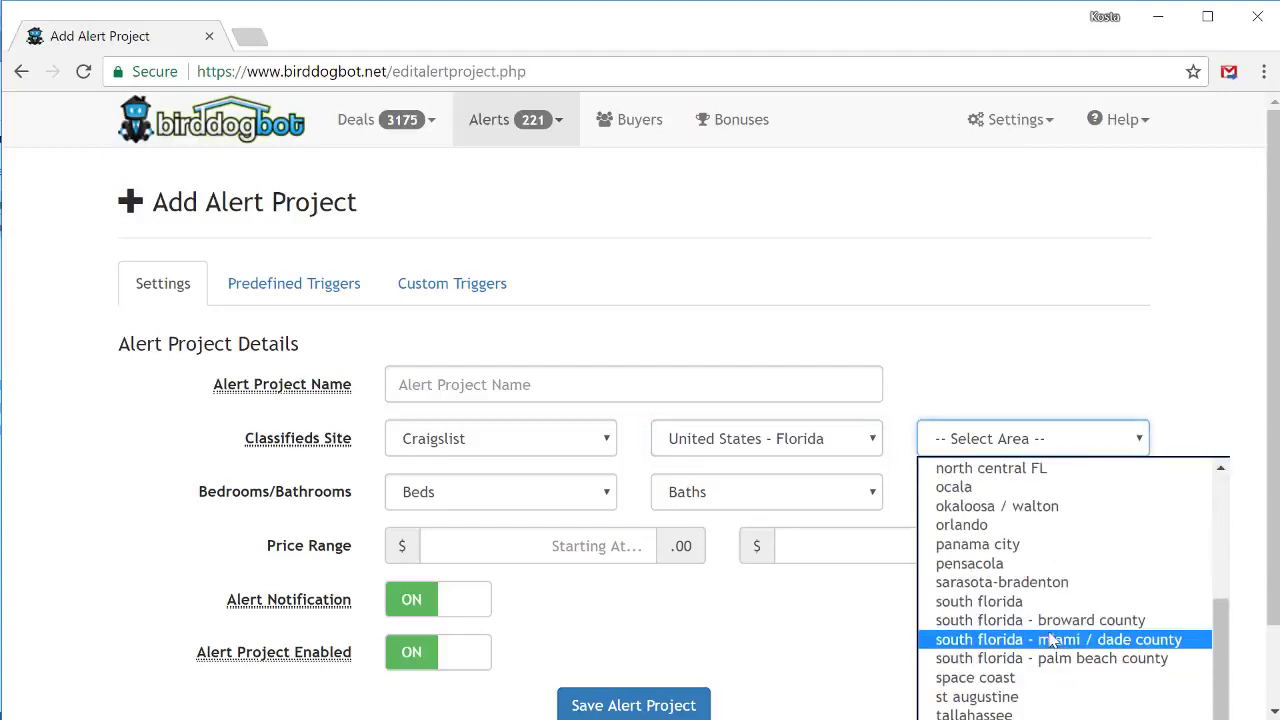
{"action": "left_click", "coordinate": [1051, 640]}
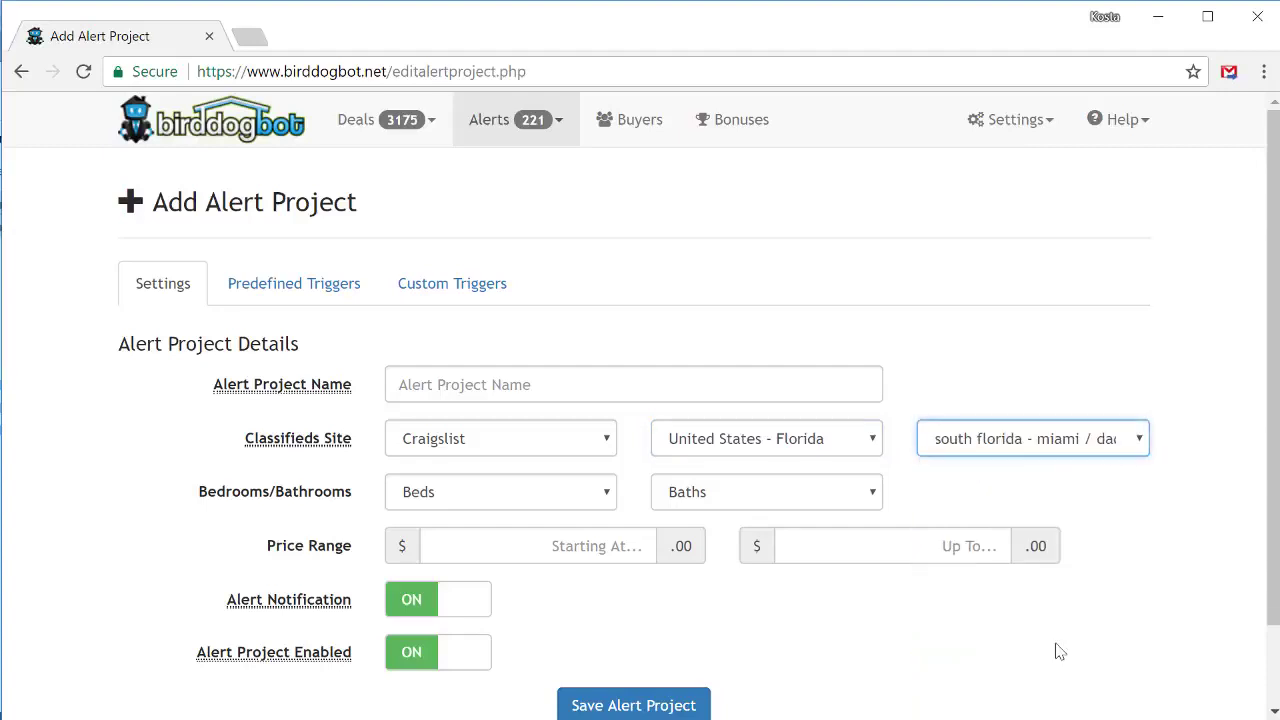
- Require 2+ beds and 1+ baths, with a price range of 80000 to 175000
{"action": "left_click", "coordinate": [605, 496]}
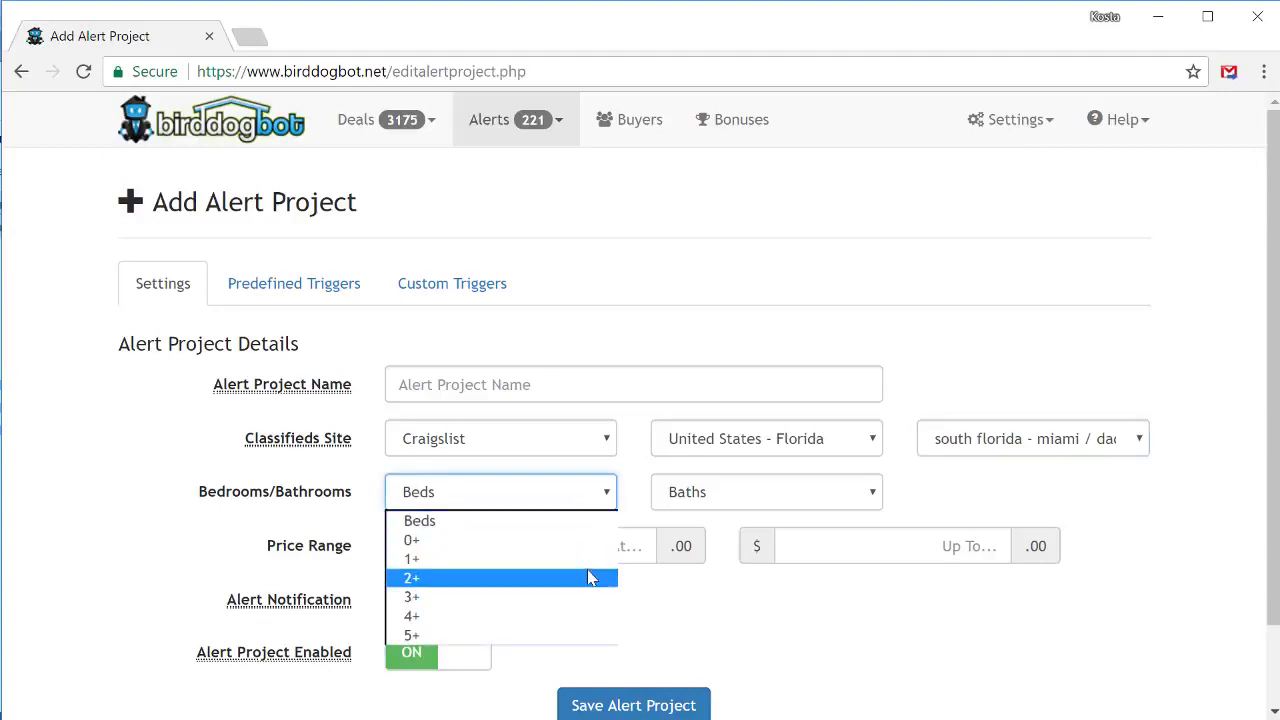
{"action": "left_click", "coordinate": [590, 578]}
{"action": "left_click", "coordinate": [749, 496]}
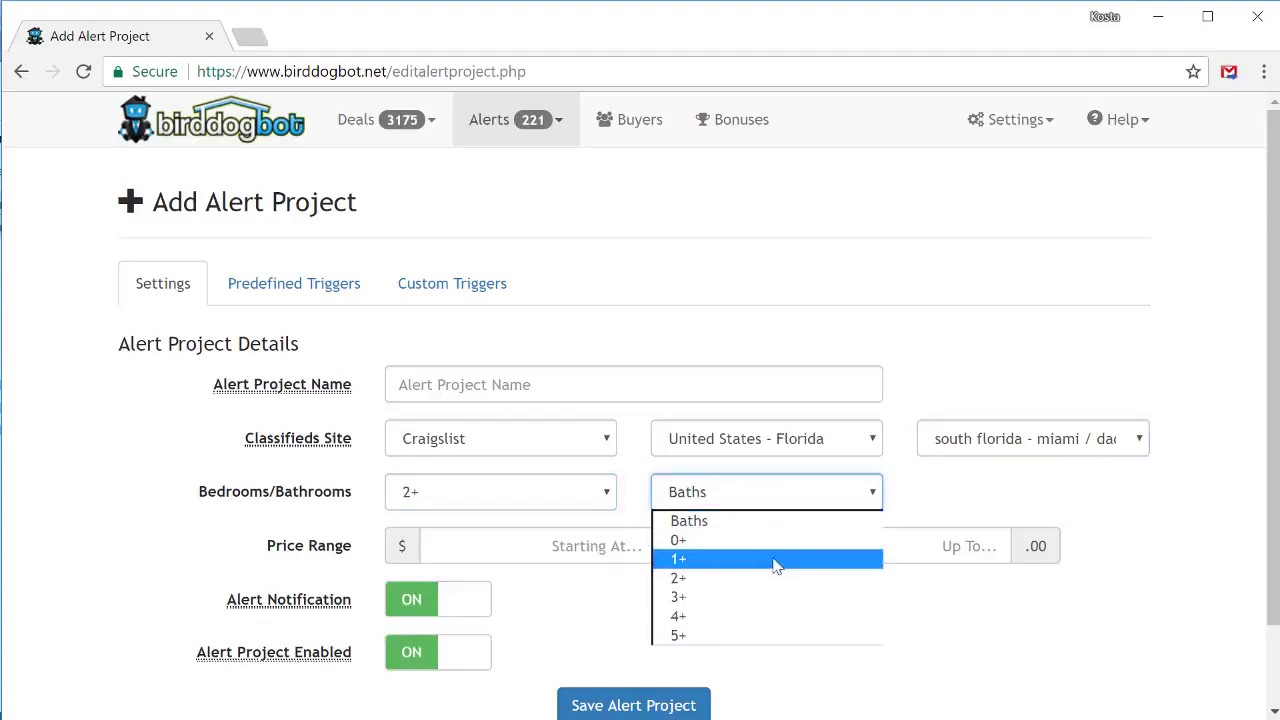
{"action": "left_click", "coordinate": [777, 559]}
{"action": "left_click", "coordinate": [597, 540]}
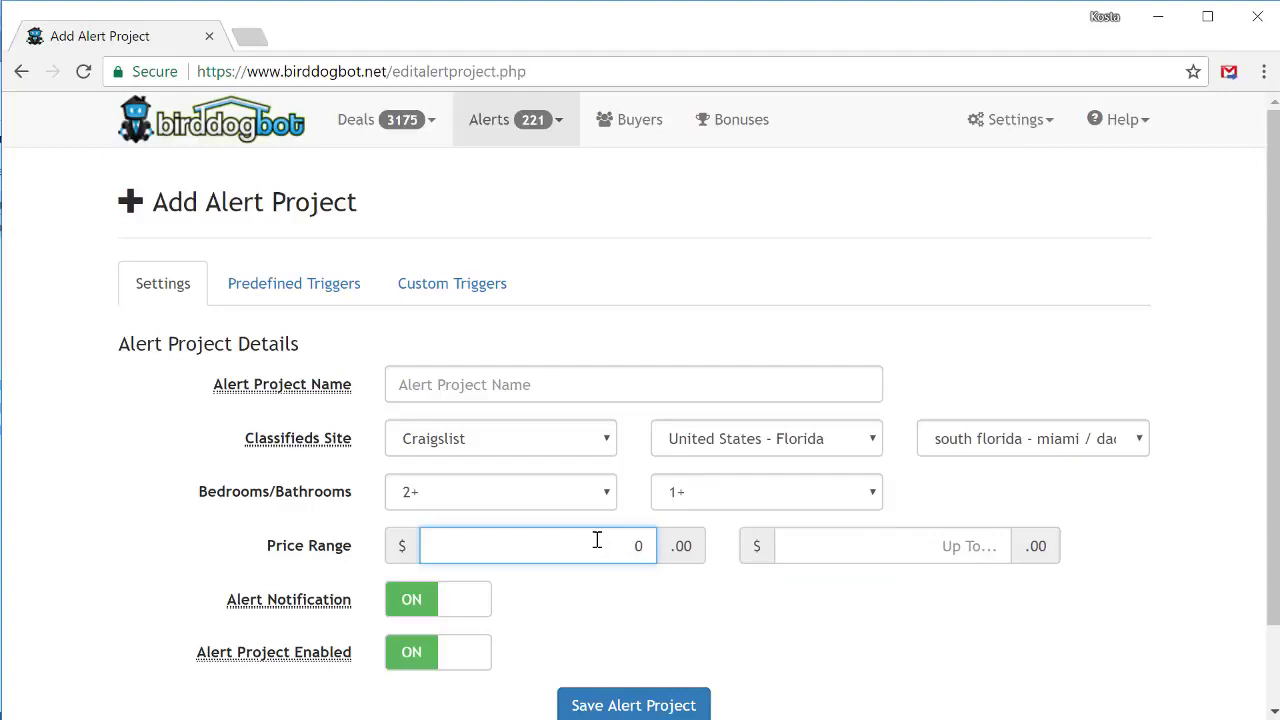
{"action": "type", "text": "80000"}
{"action": "key", "text": "Tab"}
{"action": "type", "text": "15"}
{"action": "key", "text": "BackSpace"}
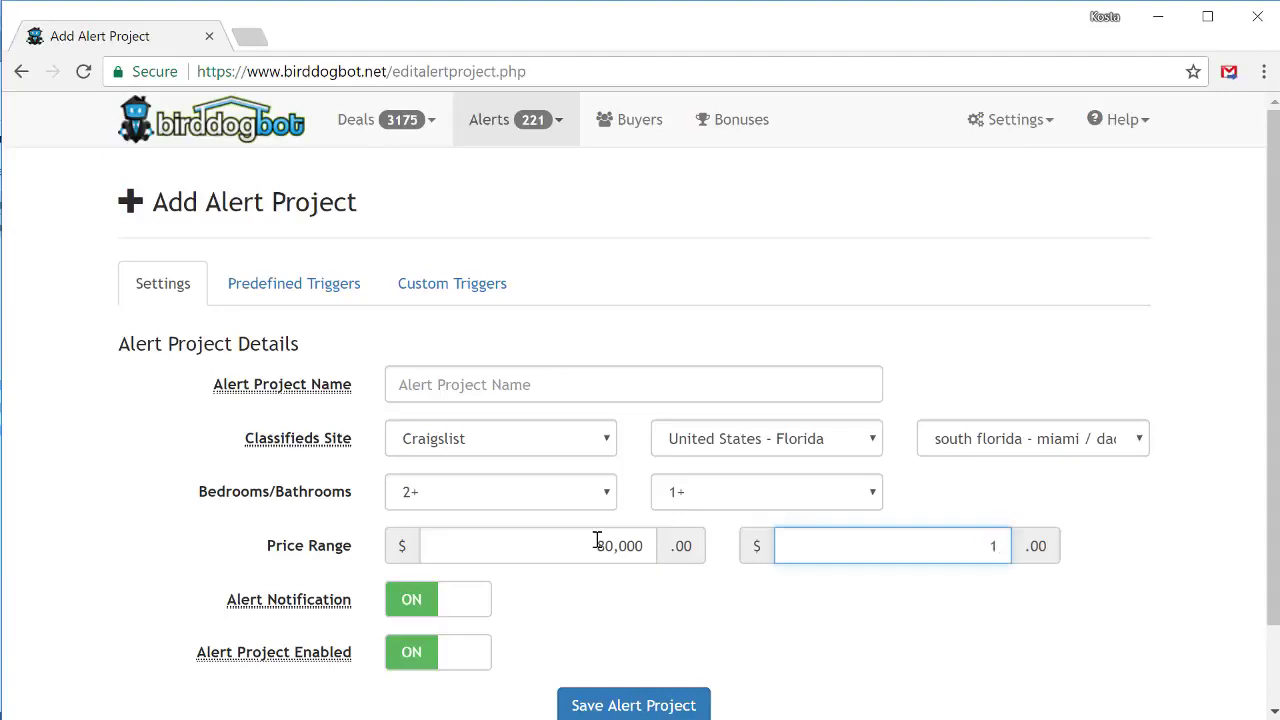
{"action": "type", "text": "750000"}
{"action": "left_click", "coordinate": [548, 608]}
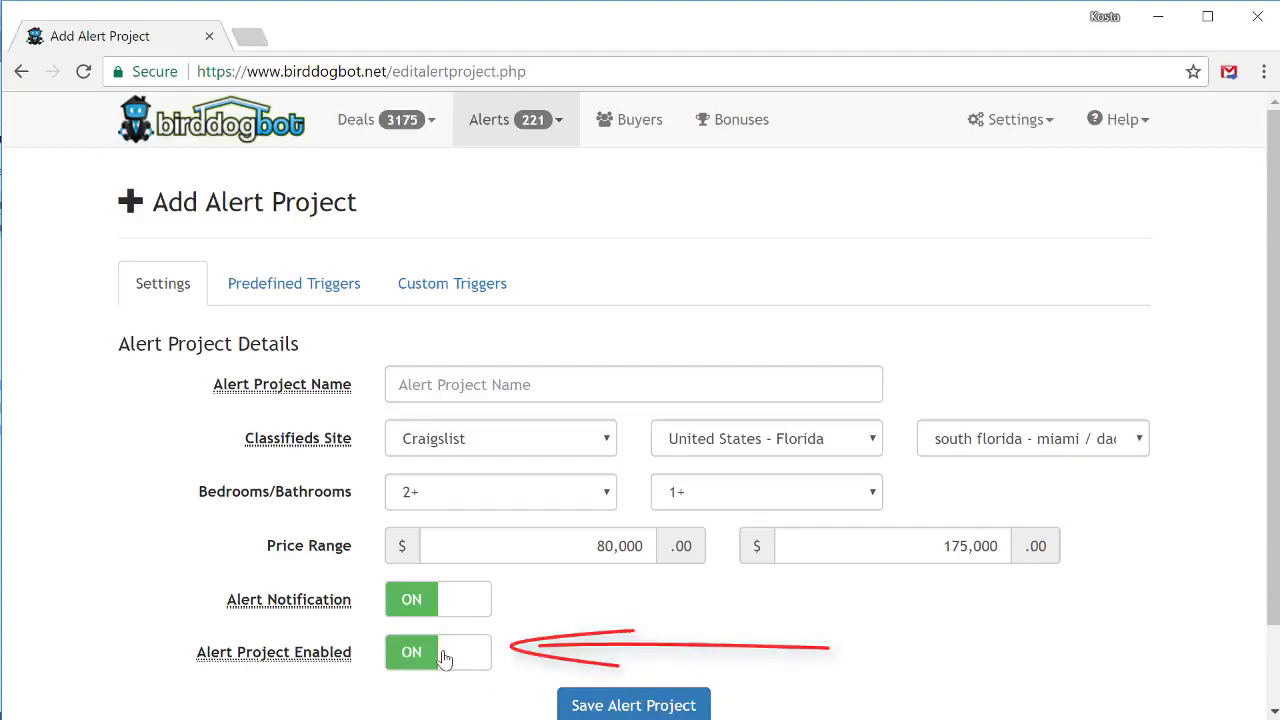
- Turn on Motivated Sellers, Fix & Flip, Major/Minor Work, Cash, Wholesale, FSBO and No Realtor triggers
{"action": "left_click", "coordinate": [294, 290]}
{"action": "scroll", "coordinate": [295, 293], "scroll_direction": "down", "scroll_amount": 1}
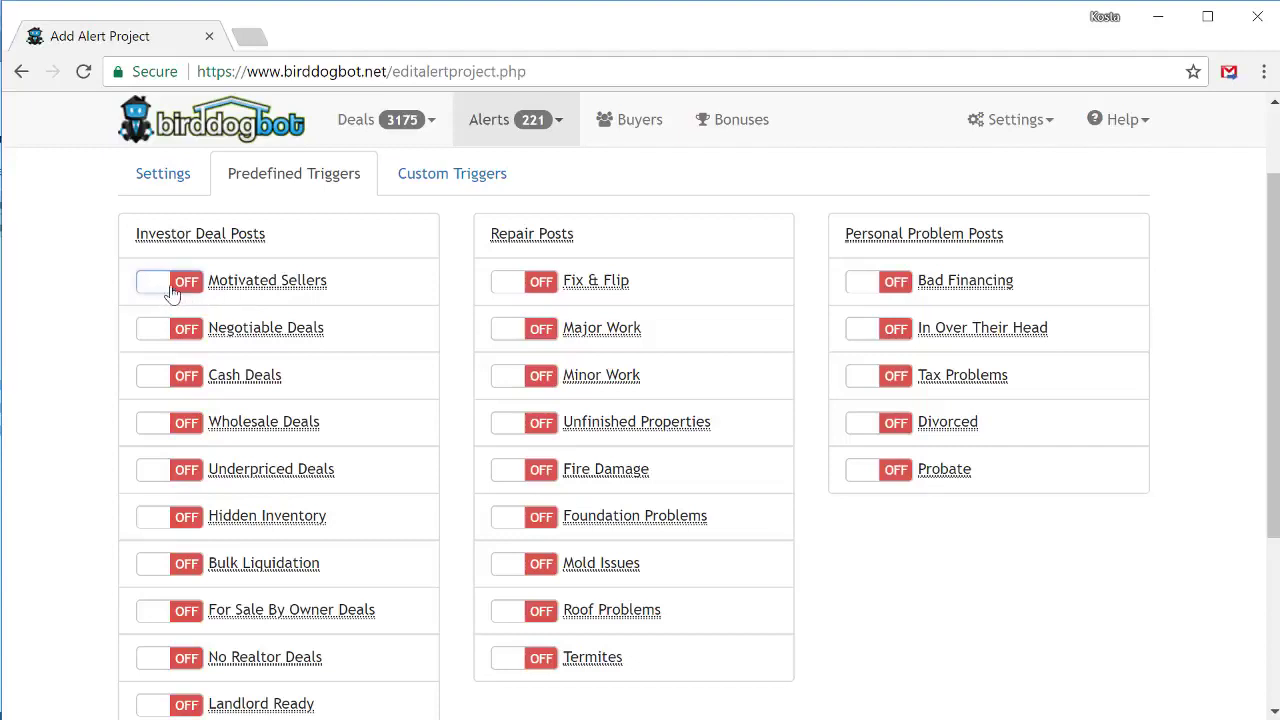
{"action": "left_click", "coordinate": [172, 290]}
{"action": "left_click", "coordinate": [508, 289]}
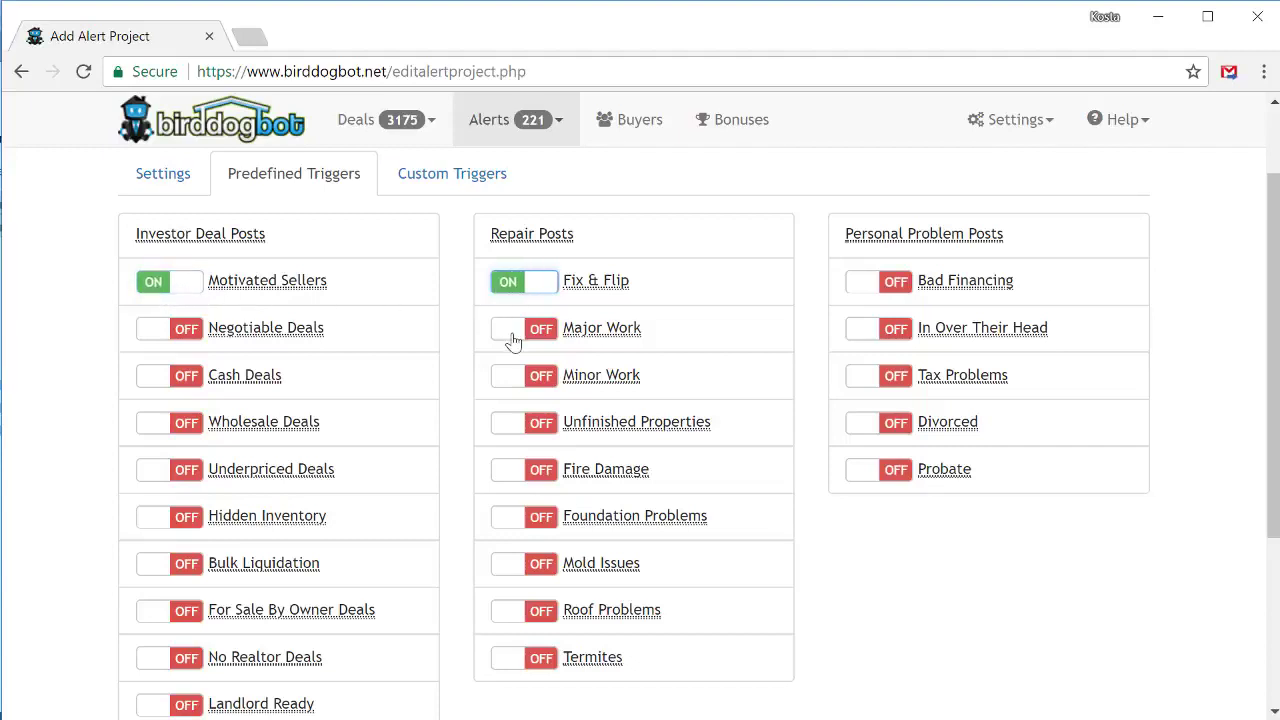
{"action": "left_click", "coordinate": [512, 338]}
{"action": "left_click", "coordinate": [514, 376]}
{"action": "left_click", "coordinate": [156, 382]}
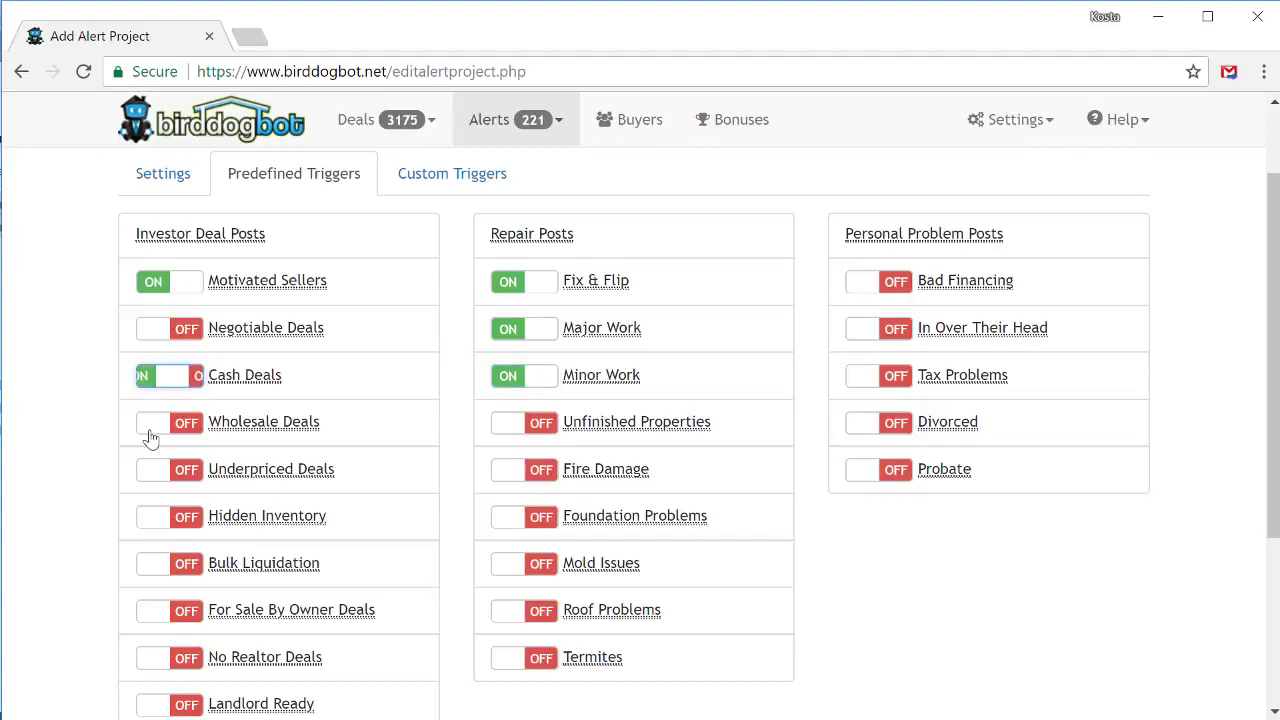
{"action": "left_click", "coordinate": [156, 425]}
{"action": "left_click", "coordinate": [176, 617]}
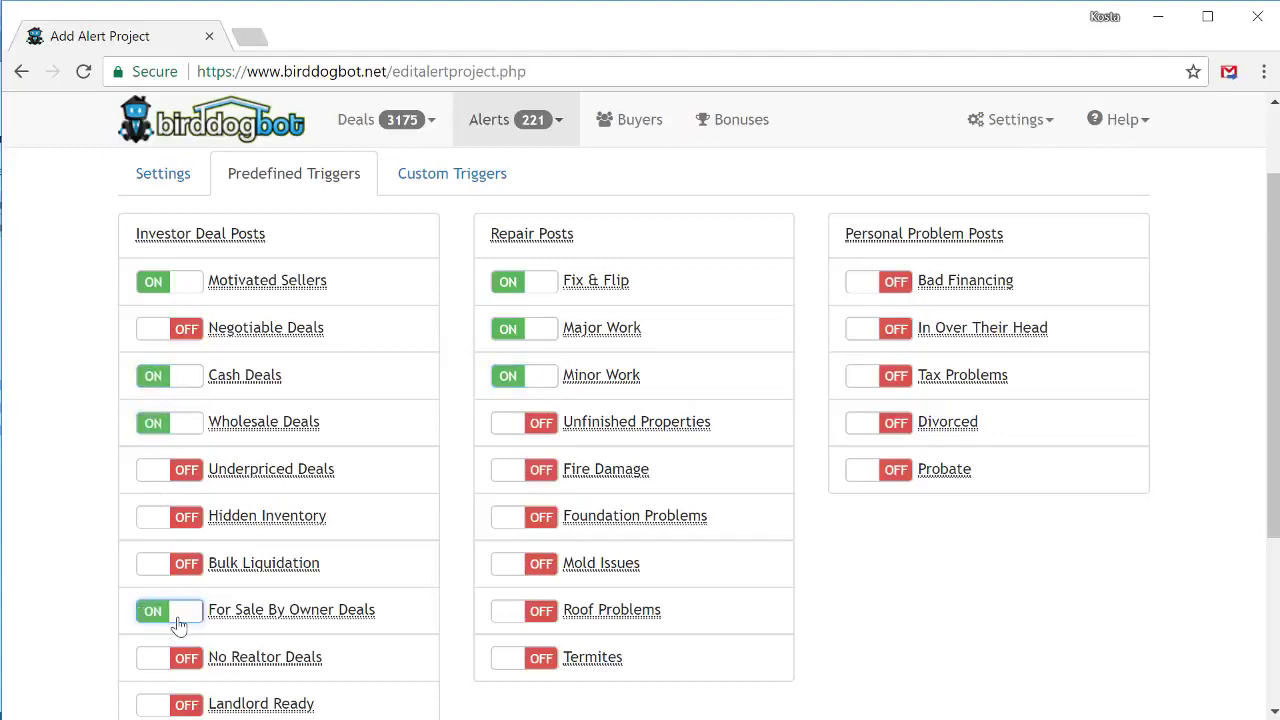
{"action": "left_click", "coordinate": [160, 658]}
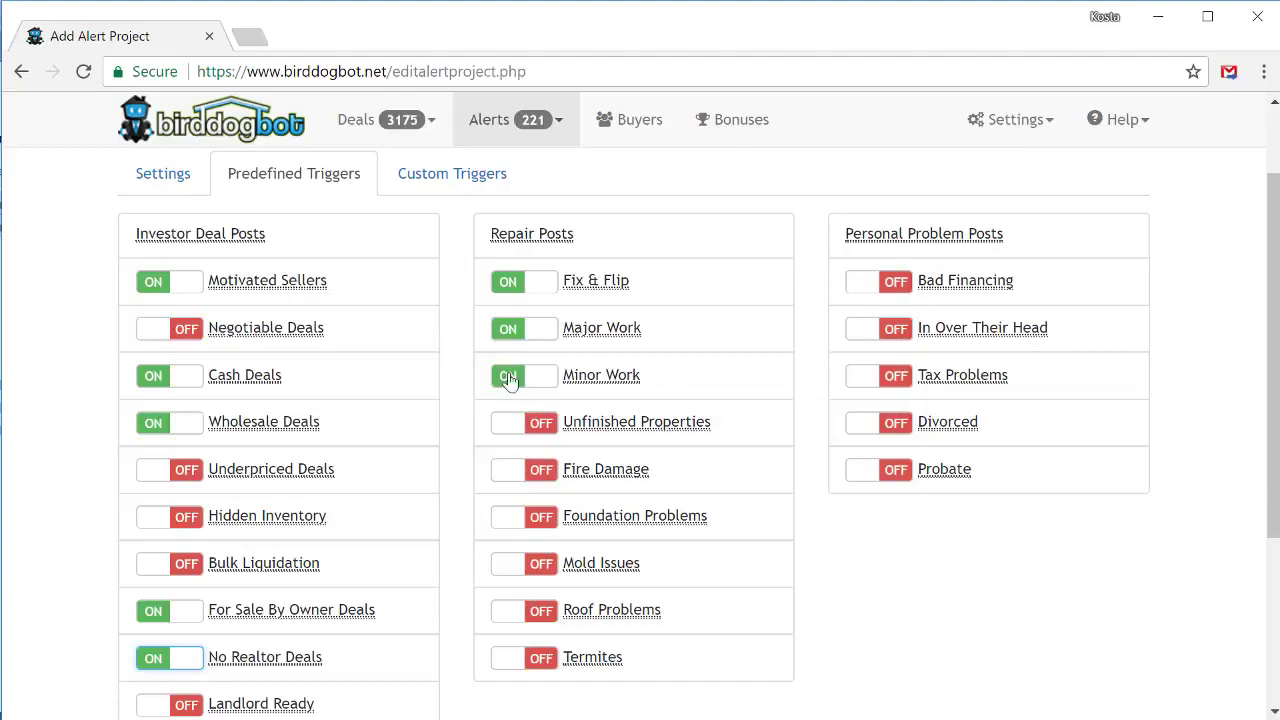
{"action": "left_click", "coordinate": [425, 188]}
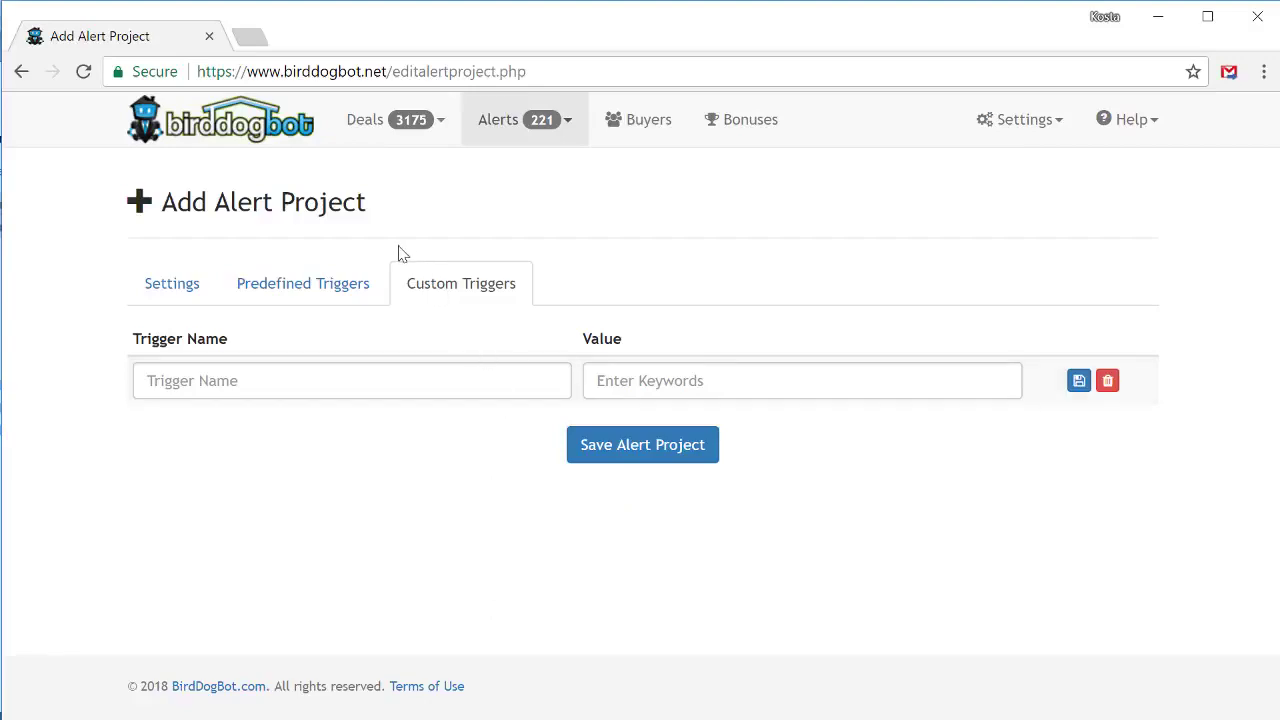
- Save the alert project as miami.craigslist.org/mdc (2/1, $80-175k)
{"action": "left_click", "coordinate": [302, 285]}
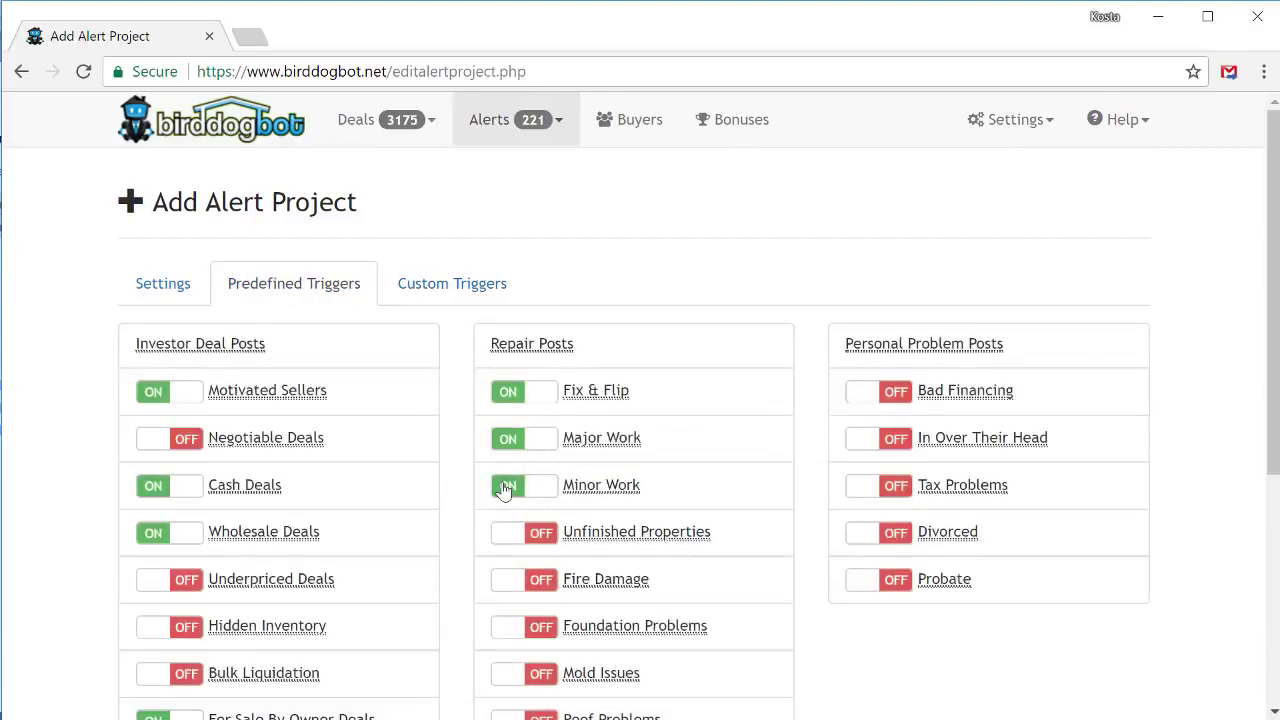
{"action": "scroll", "coordinate": [505, 487], "scroll_direction": "down", "scroll_amount": 4}
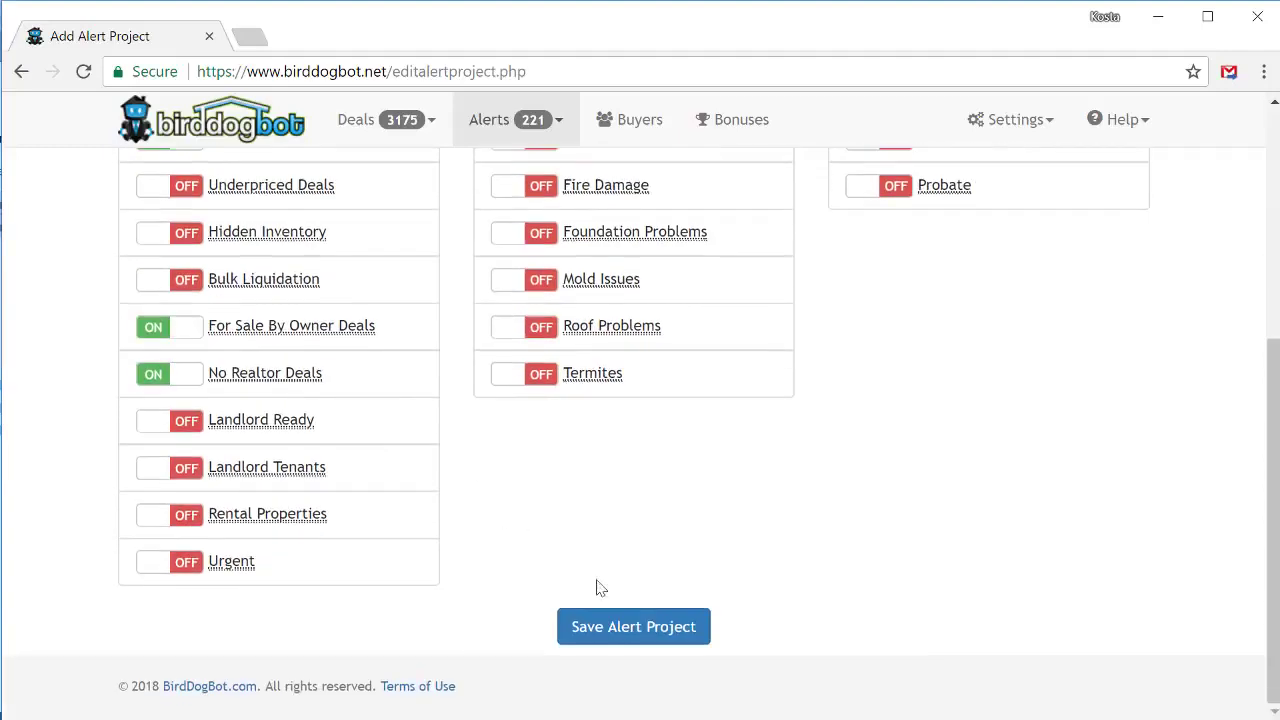
{"action": "left_click", "coordinate": [627, 622]}
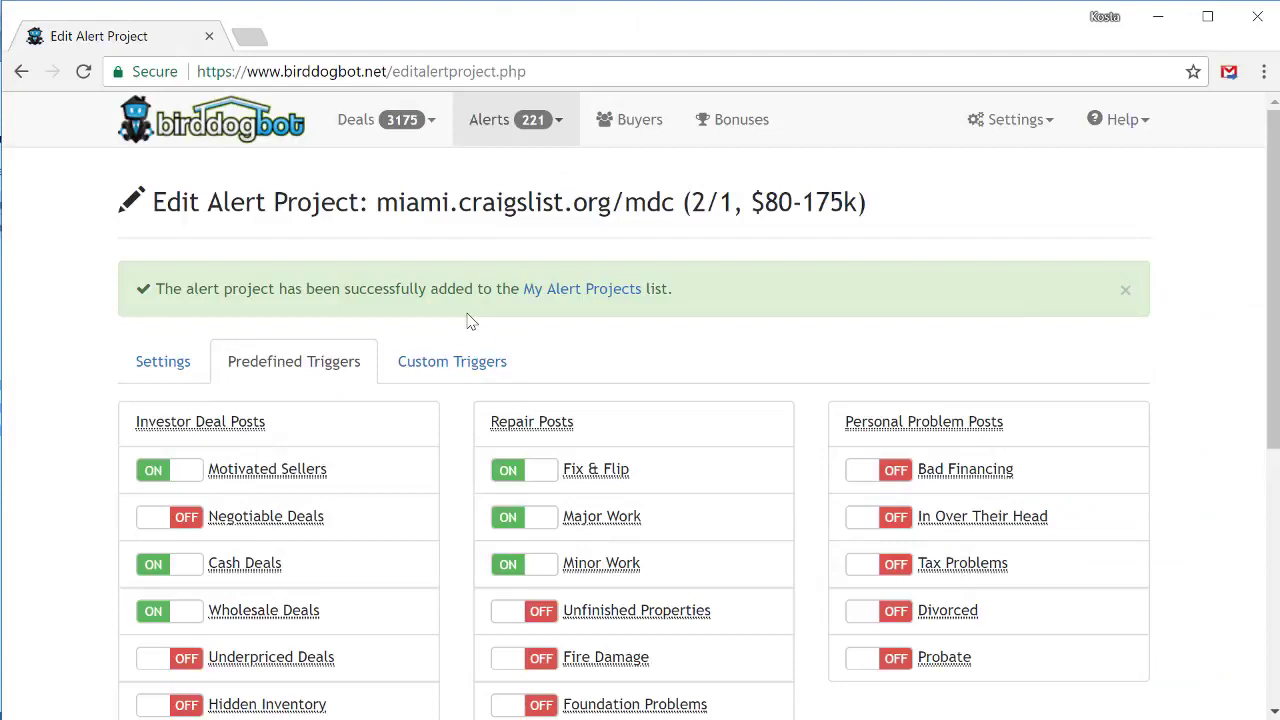
- Run the miami.craigslist.org/mdc alert project from the Alert Projects list, finding 51 new alerts
{"action": "left_click", "coordinate": [490, 128]}
{"action": "left_click", "coordinate": [537, 217]}
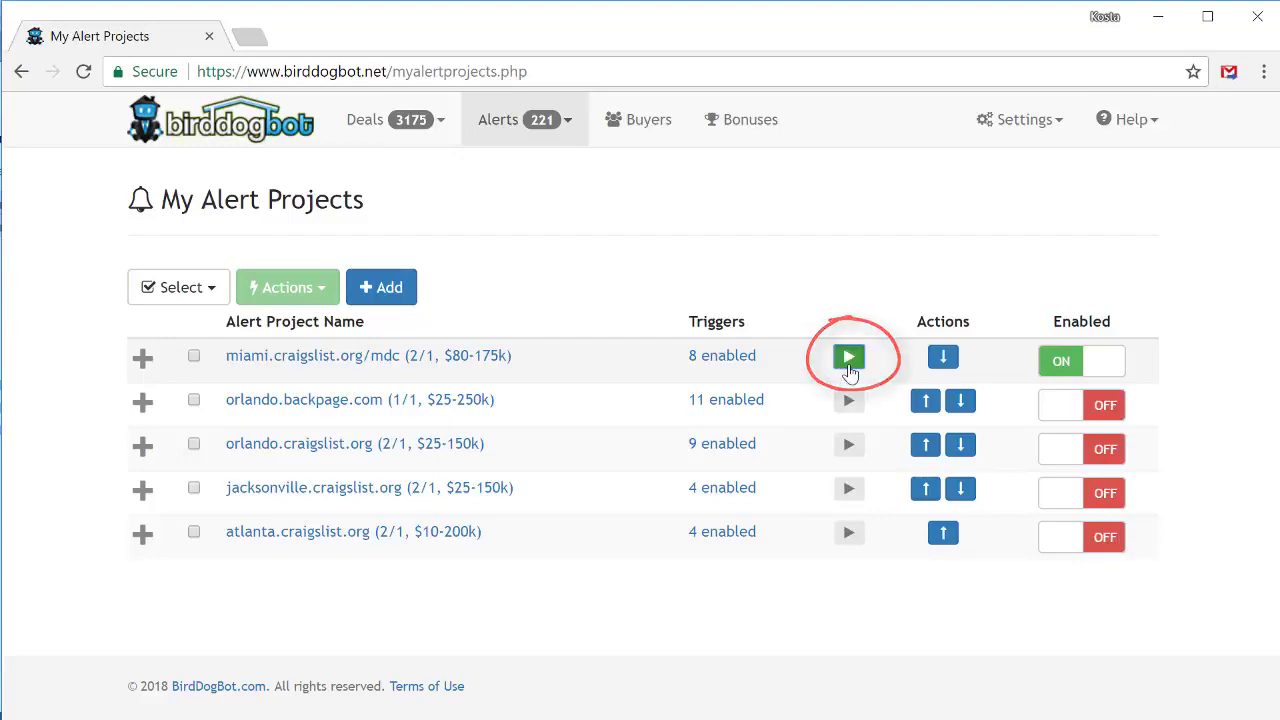
{"action": "left_click", "coordinate": [849, 359]}
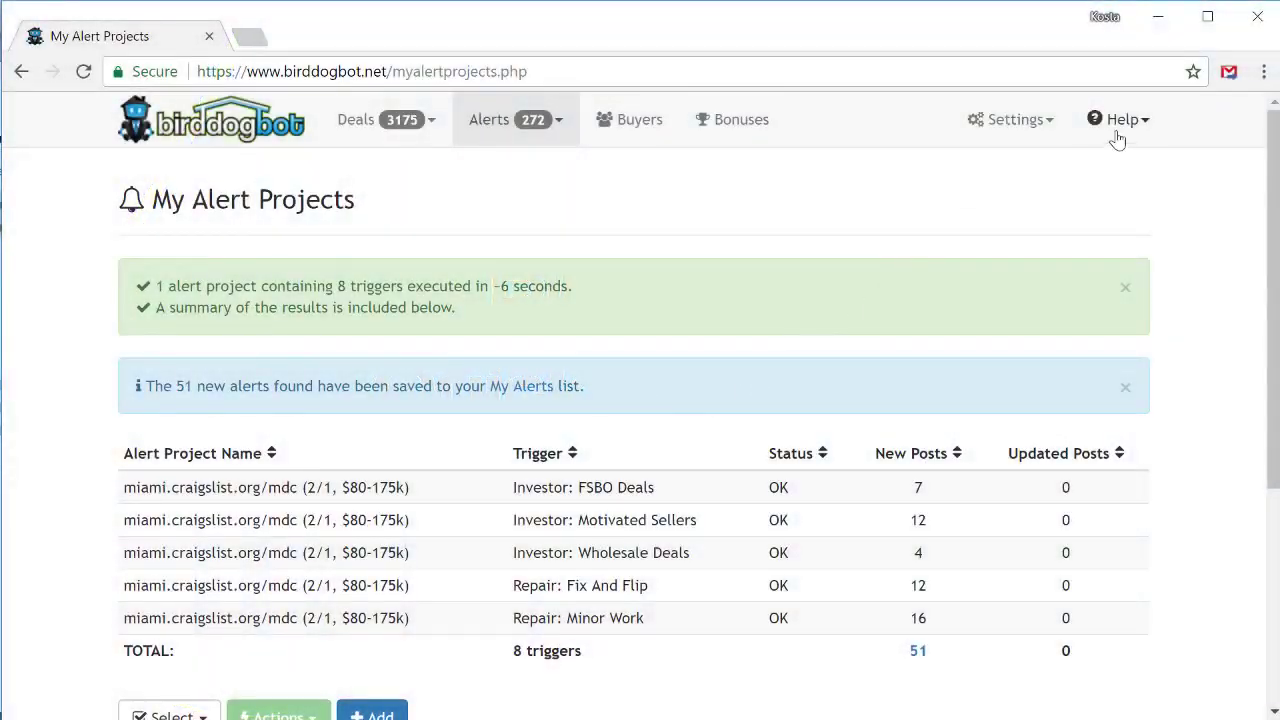
- Show the Help menu's tutorial and support options
{"action": "left_click", "coordinate": [1117, 131]}
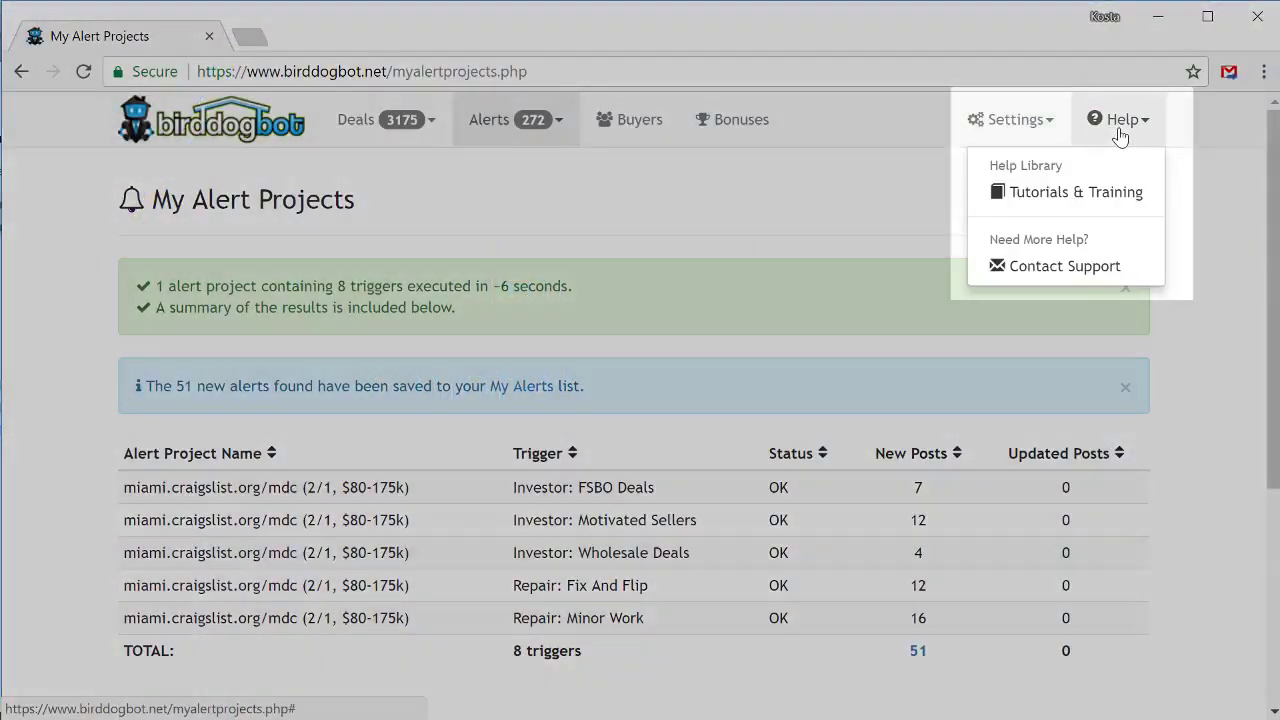